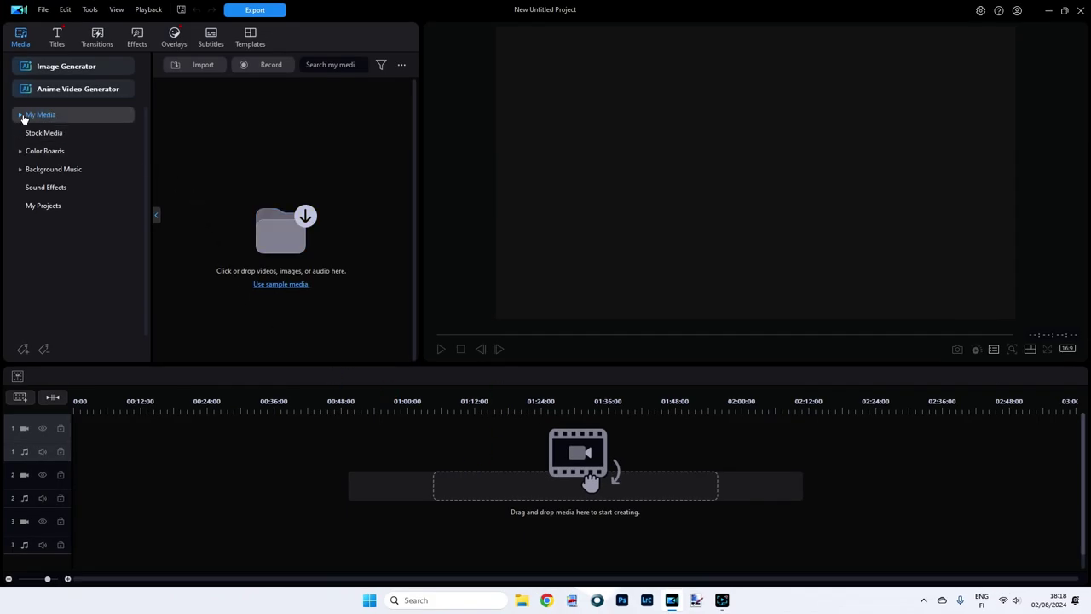
Step: Search My Media's Downloads folder for 'Game', leaving the single 01:42 'Game To…' track
click(22, 117)
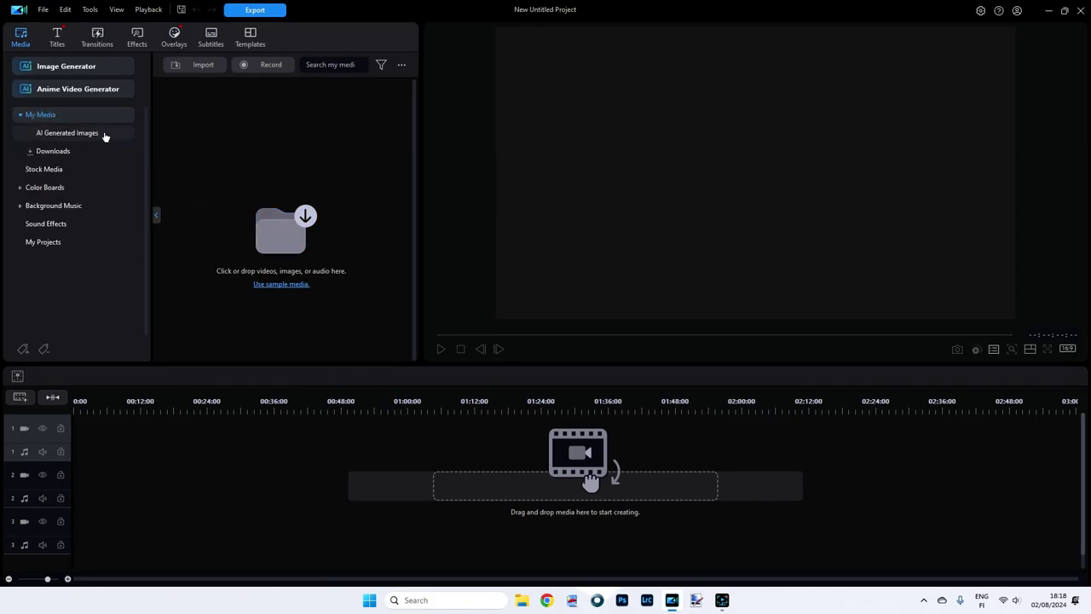
click(52, 152)
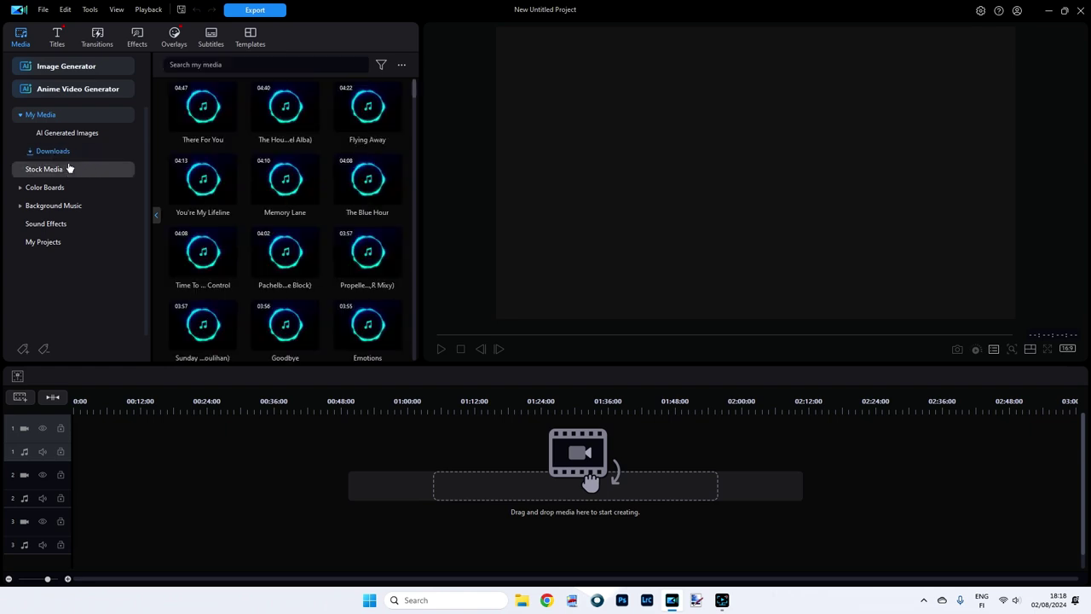
click(207, 64)
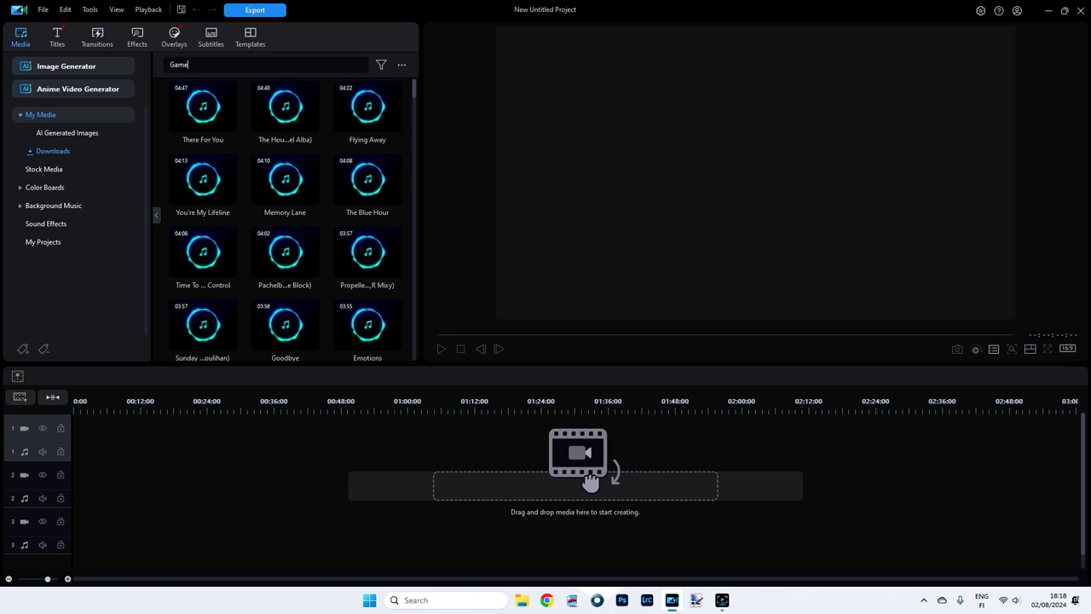
key(Return)
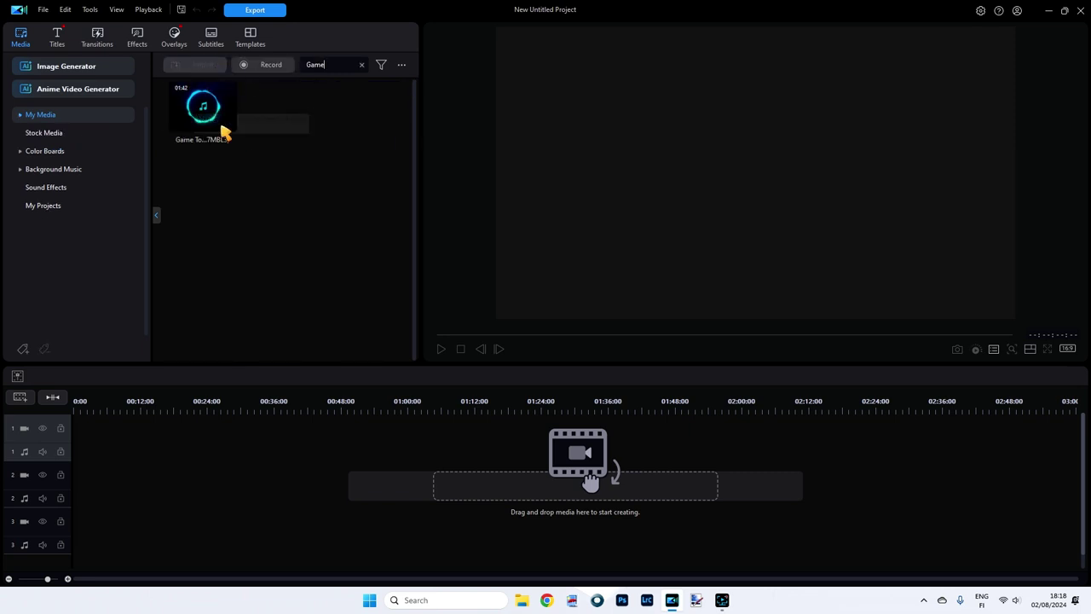
Step: Place 'Game To Win' on audio track 1 at 0:00, play it back, then select the clip
drag(209, 111, 82, 456)
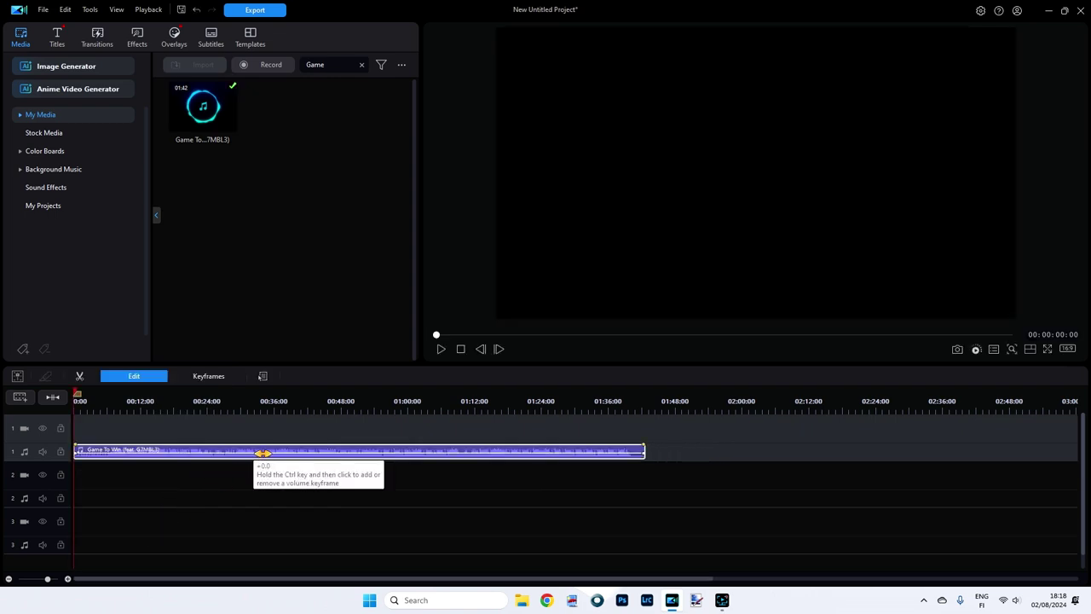
drag(264, 456, 265, 455)
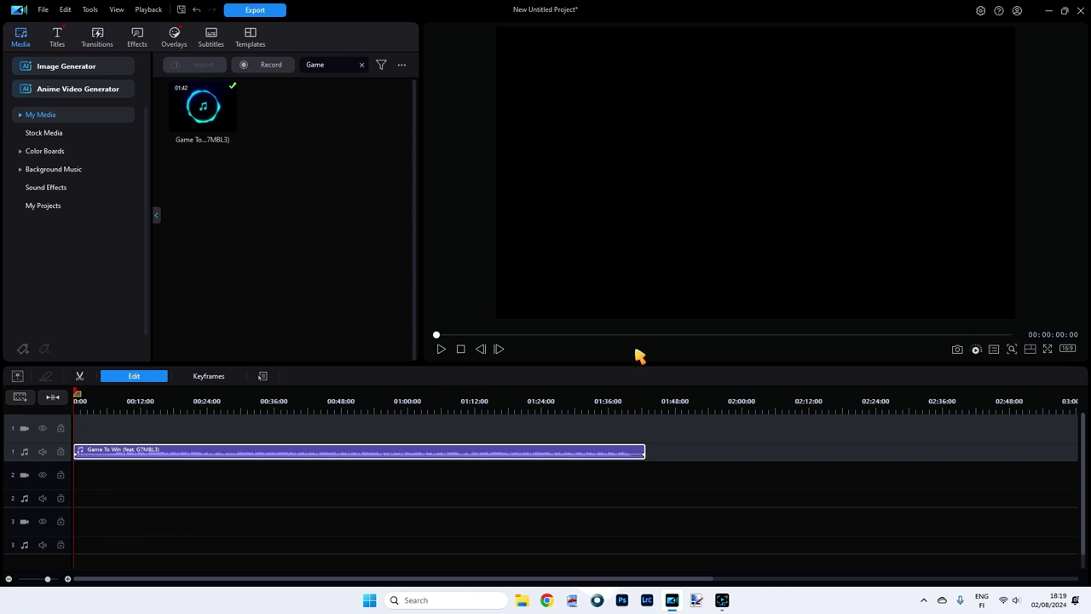
click(440, 350)
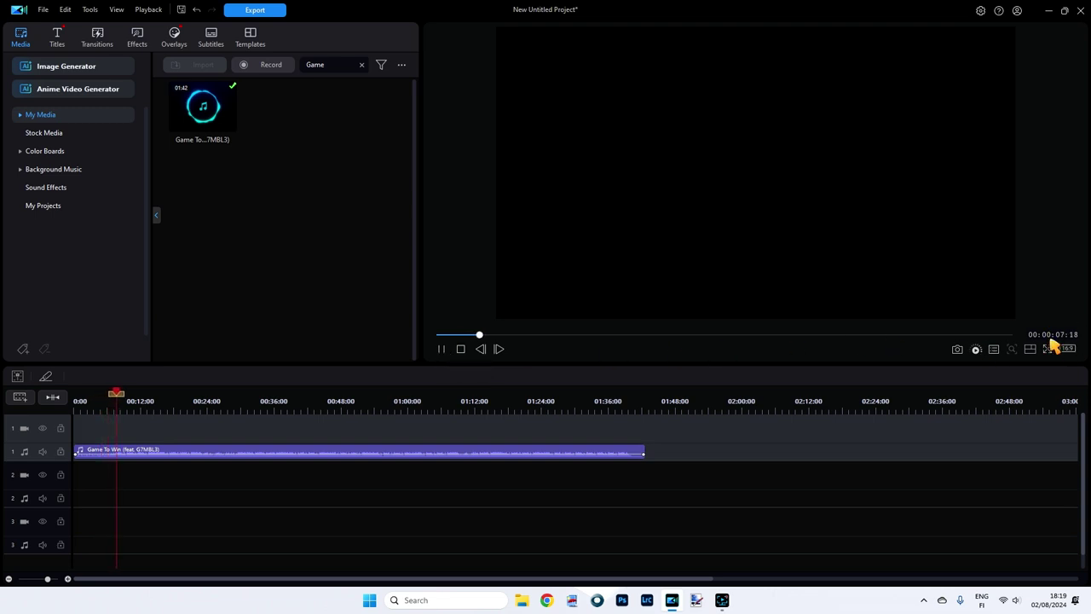
click(442, 349)
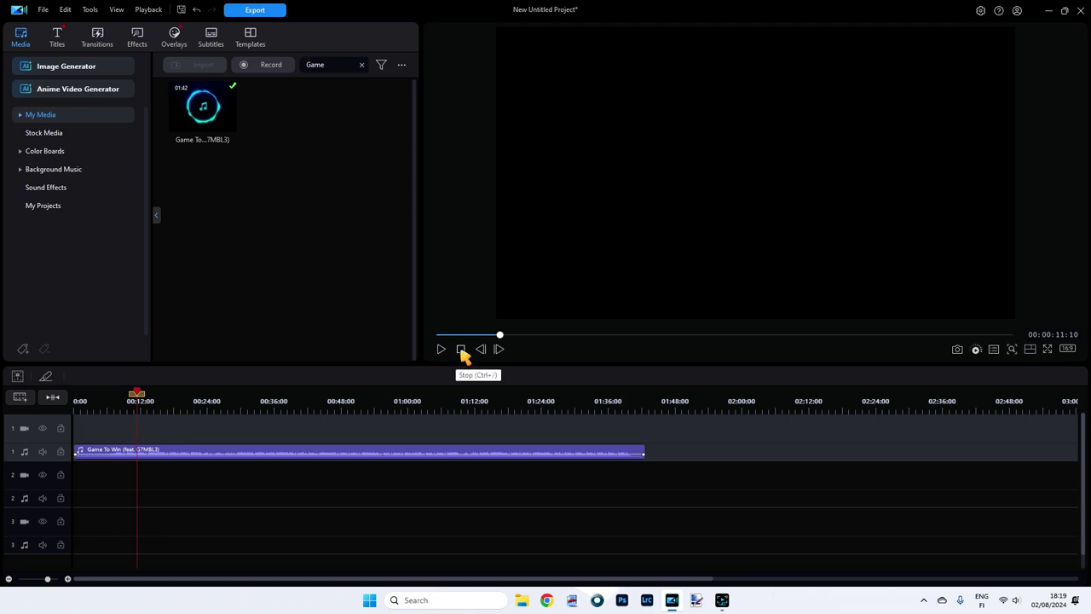
click(462, 351)
click(278, 454)
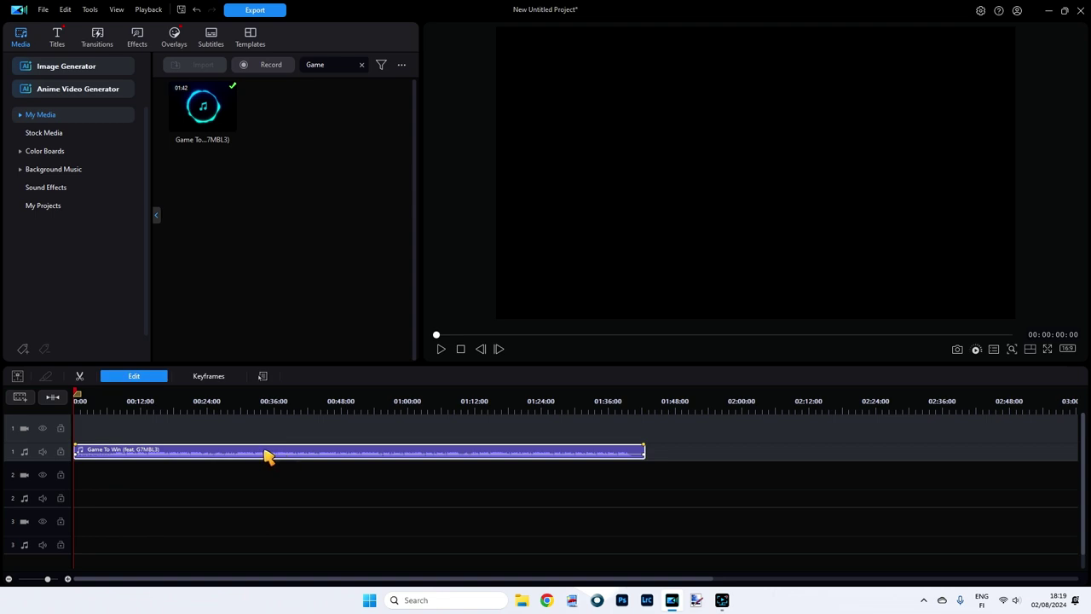
Step: Open the Game To Win clip's audio settings and launch its Audio Editor
click(135, 378)
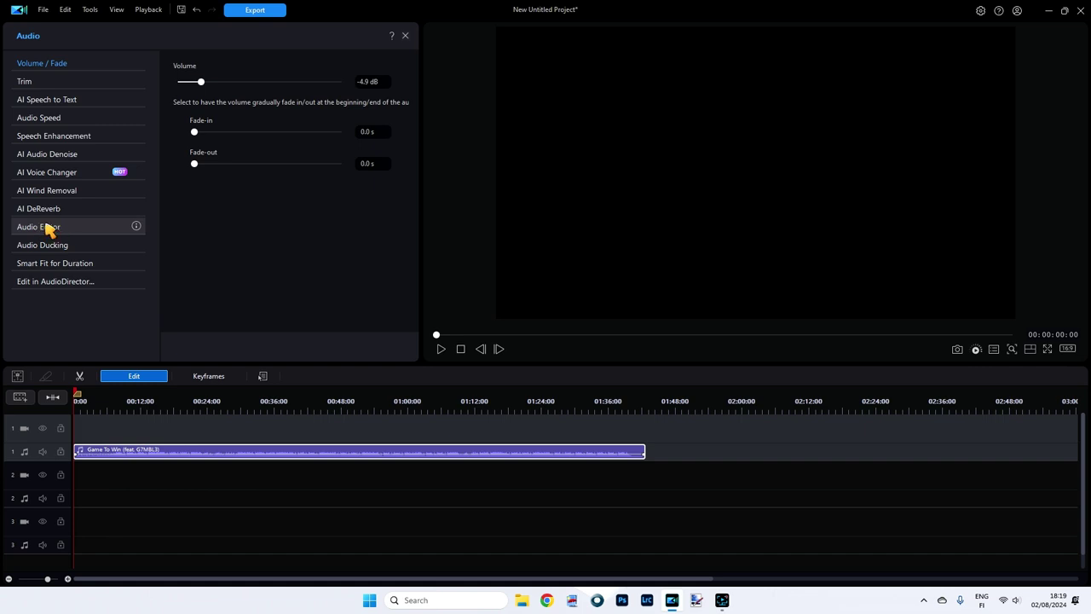
click(51, 228)
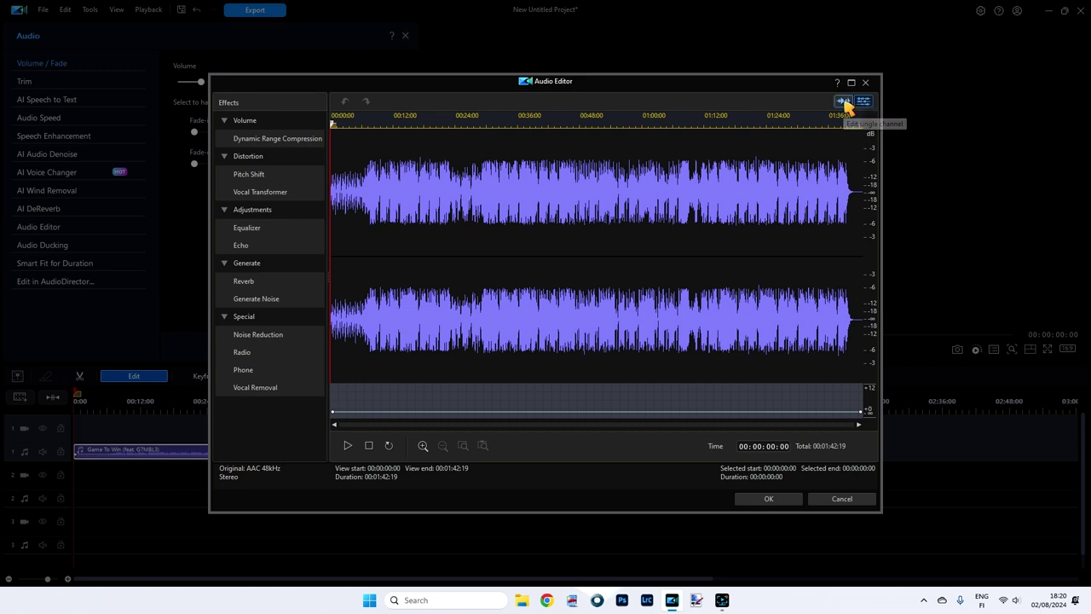
click(847, 104)
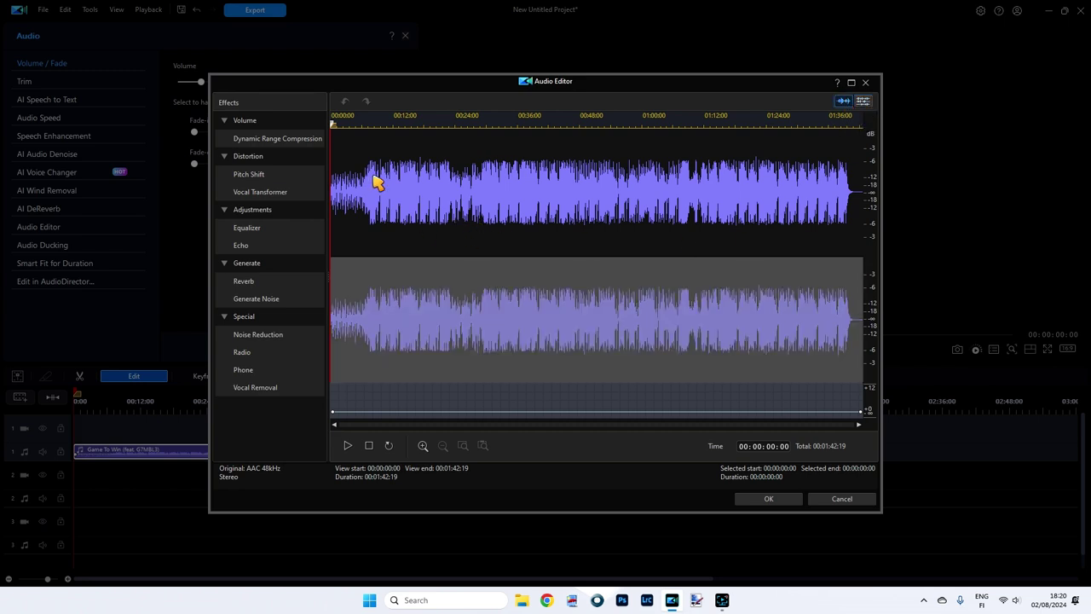
click(862, 101)
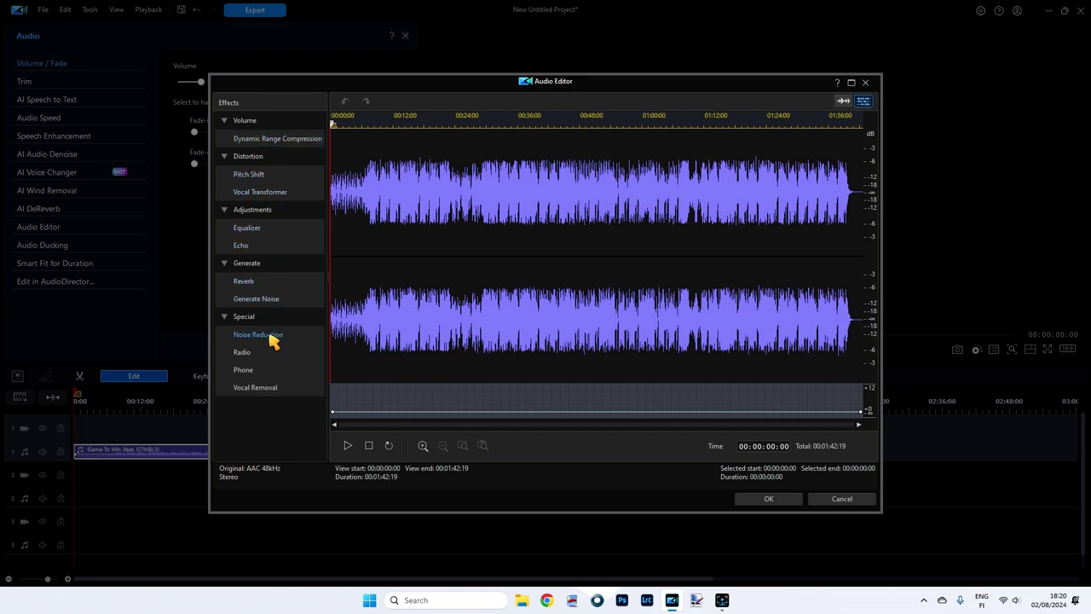
Step: Apply Vocal Removal to 'Game To Win' after comparing the applied preview with the original audio
double_click(258, 394)
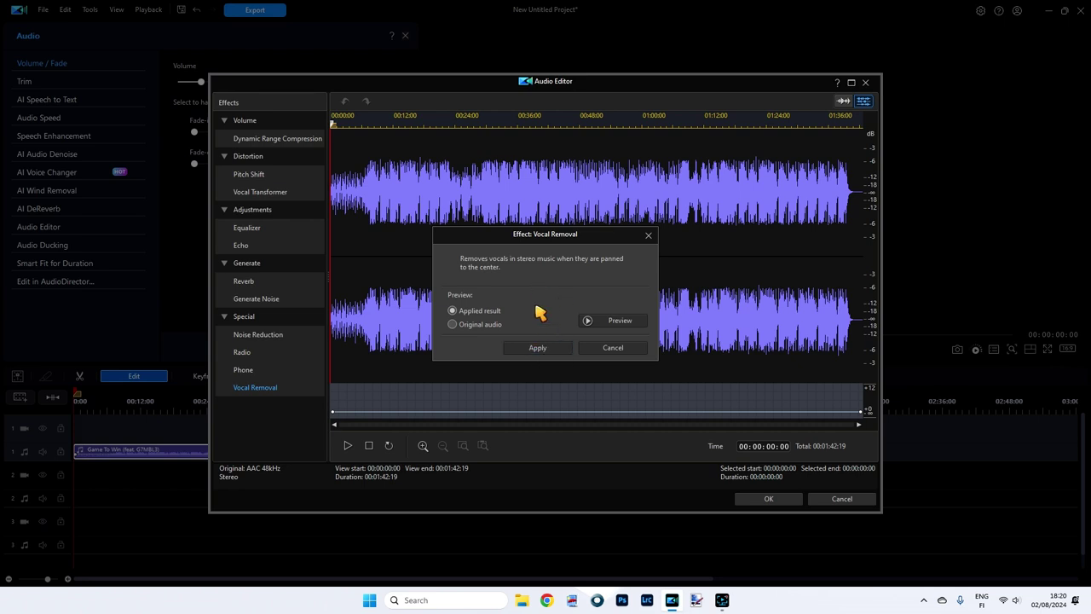
click(589, 322)
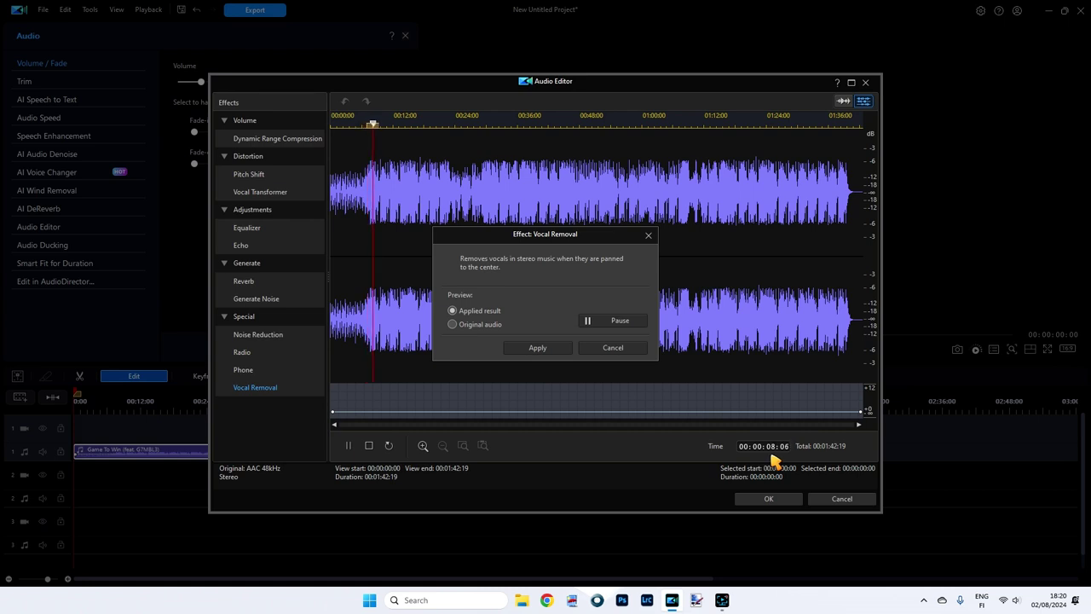
click(594, 322)
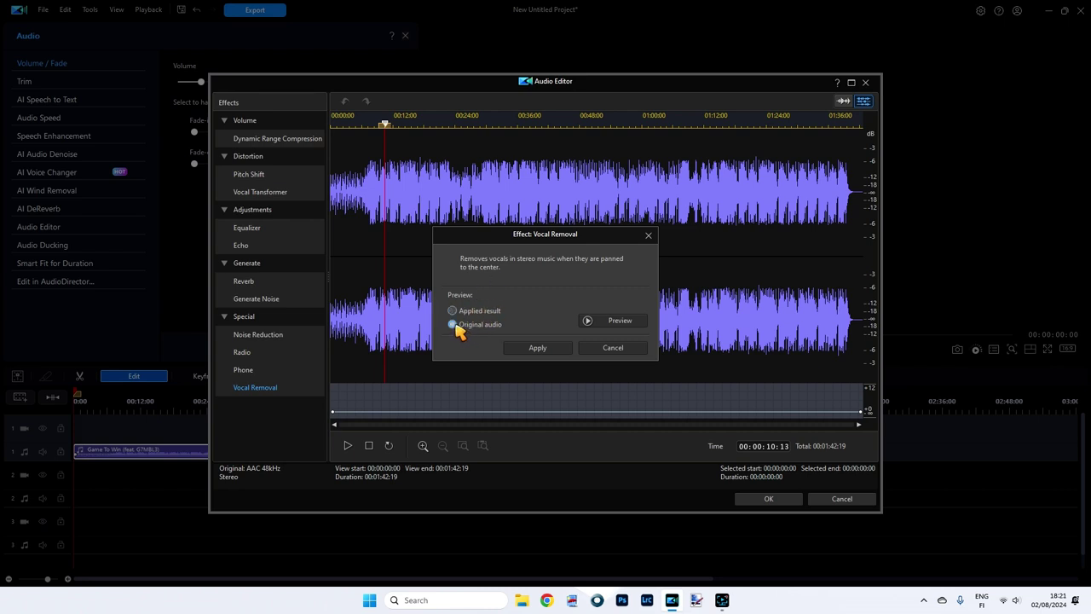
click(590, 322)
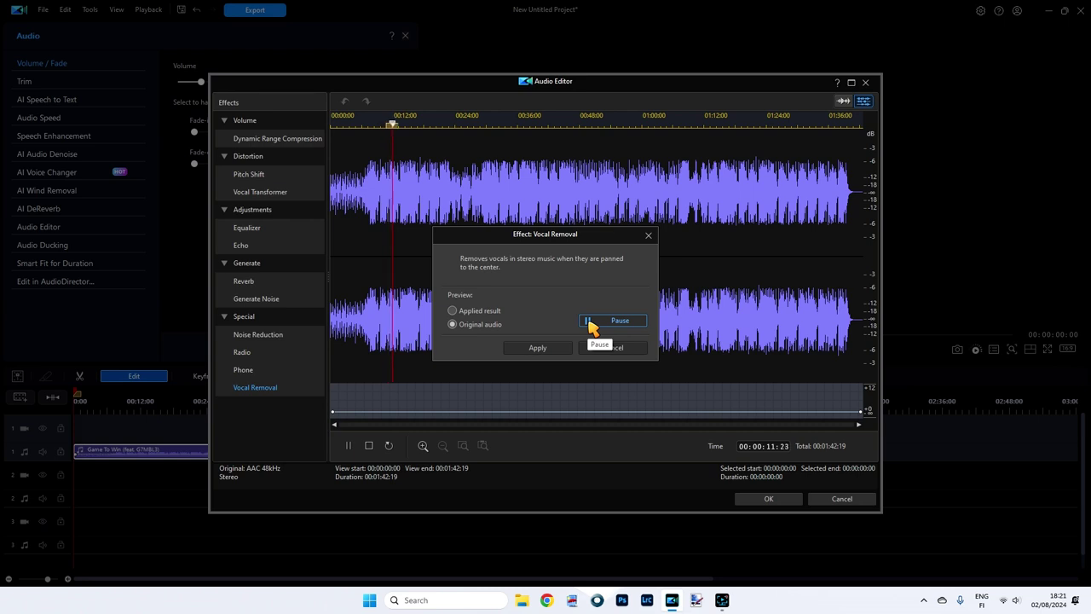
click(590, 322)
click(453, 311)
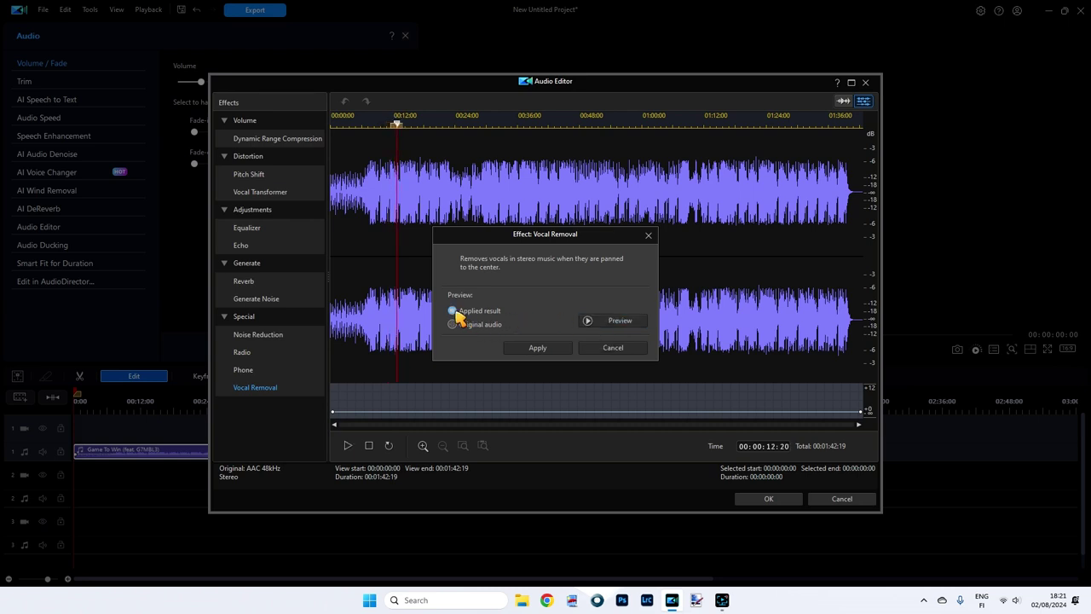
click(590, 324)
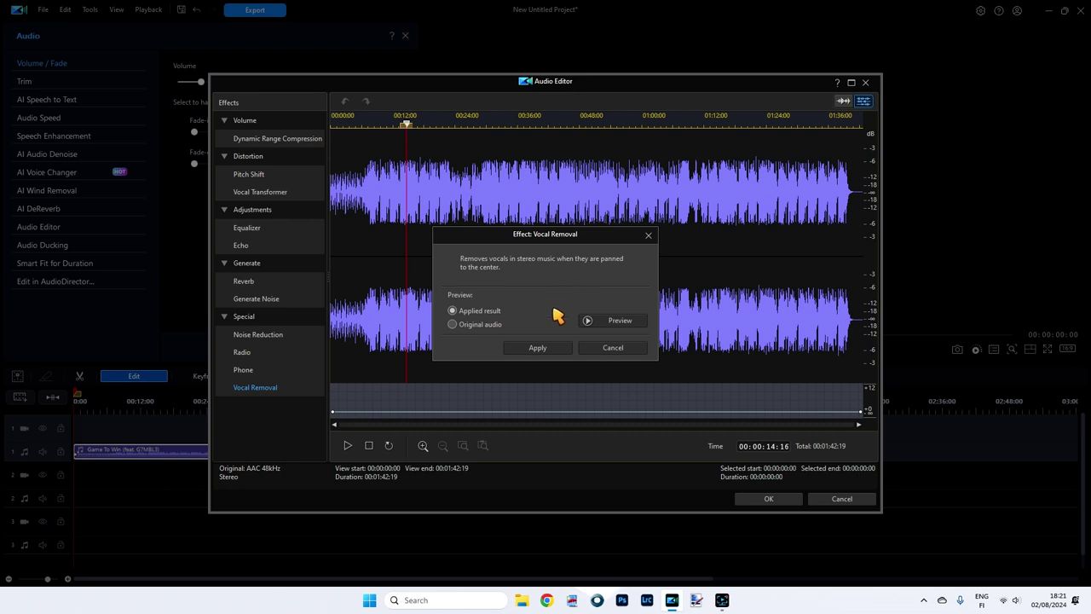
click(537, 350)
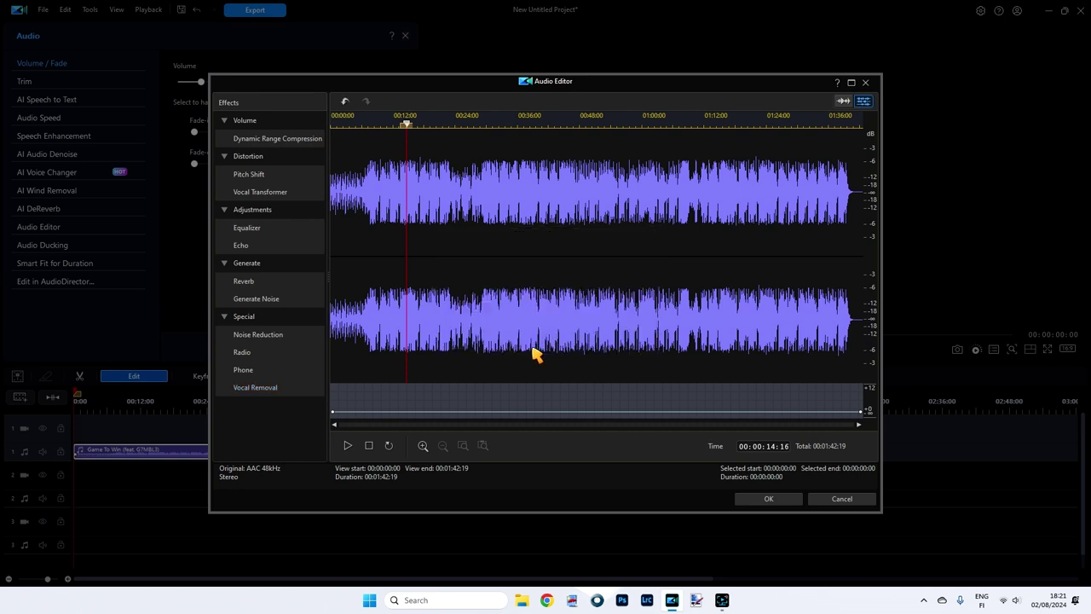
Step: Close the Audio Editor, make audio track 1 taller, and play back the vocal-removed song
click(769, 500)
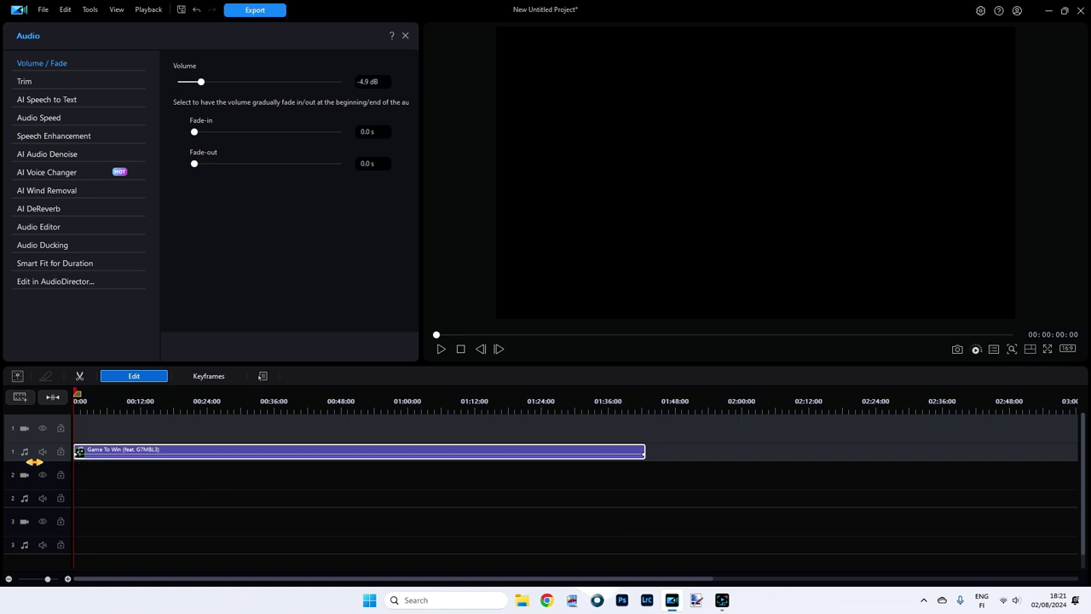
drag(42, 461, 40, 482)
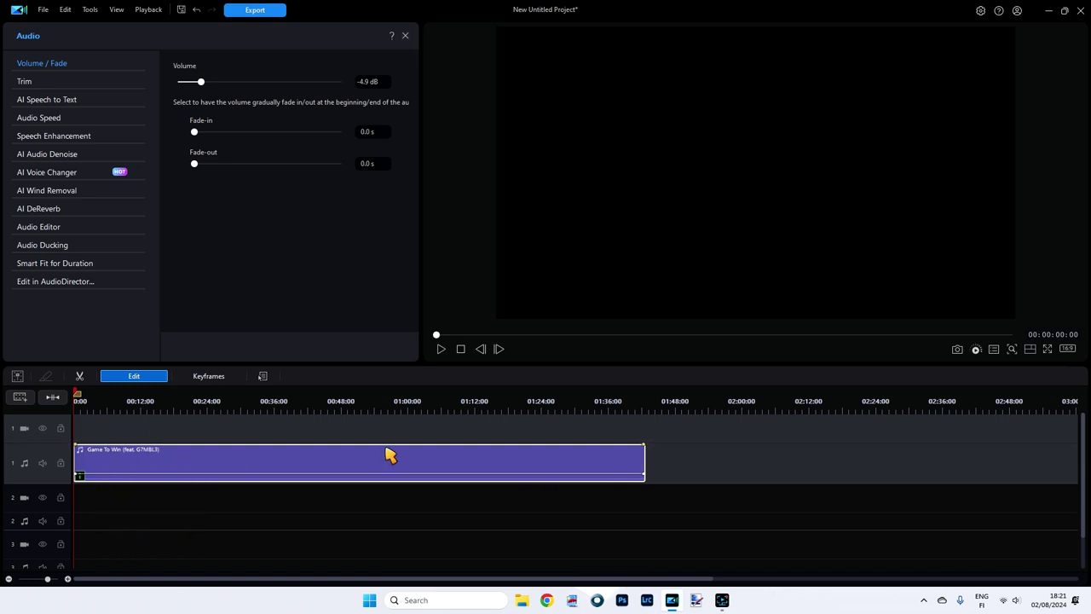
click(441, 348)
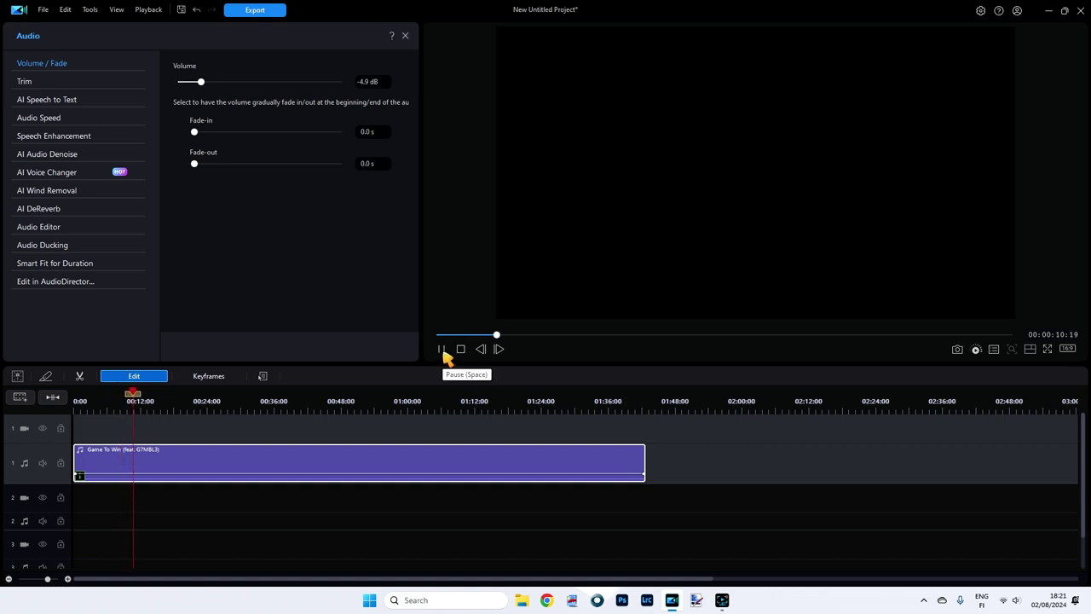
click(461, 351)
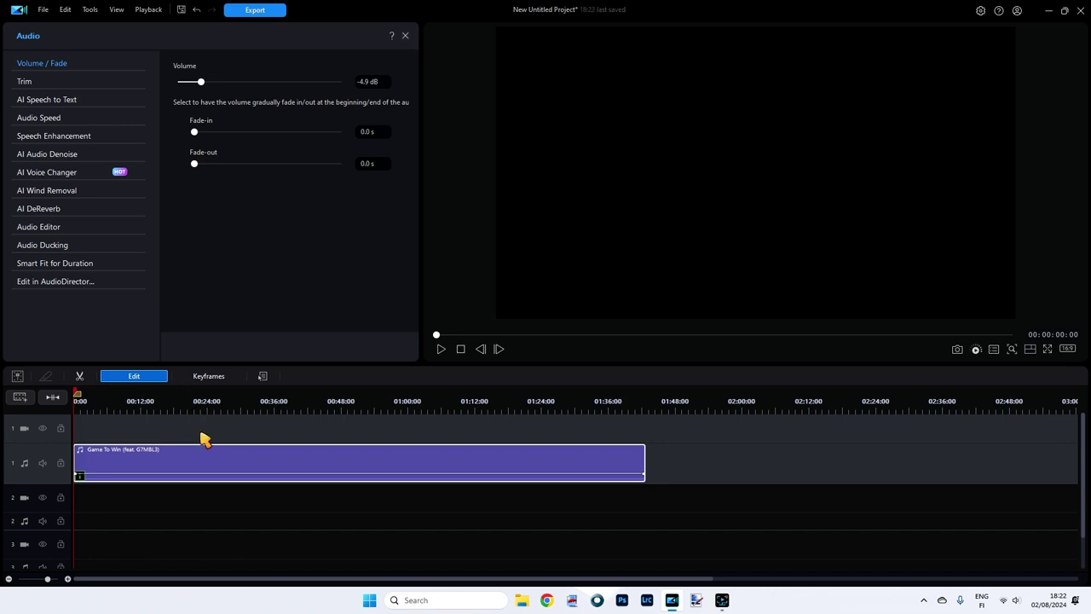
Step: Undo the last change and send the song clip to AudioDirector for editing
key(ctrl+z)
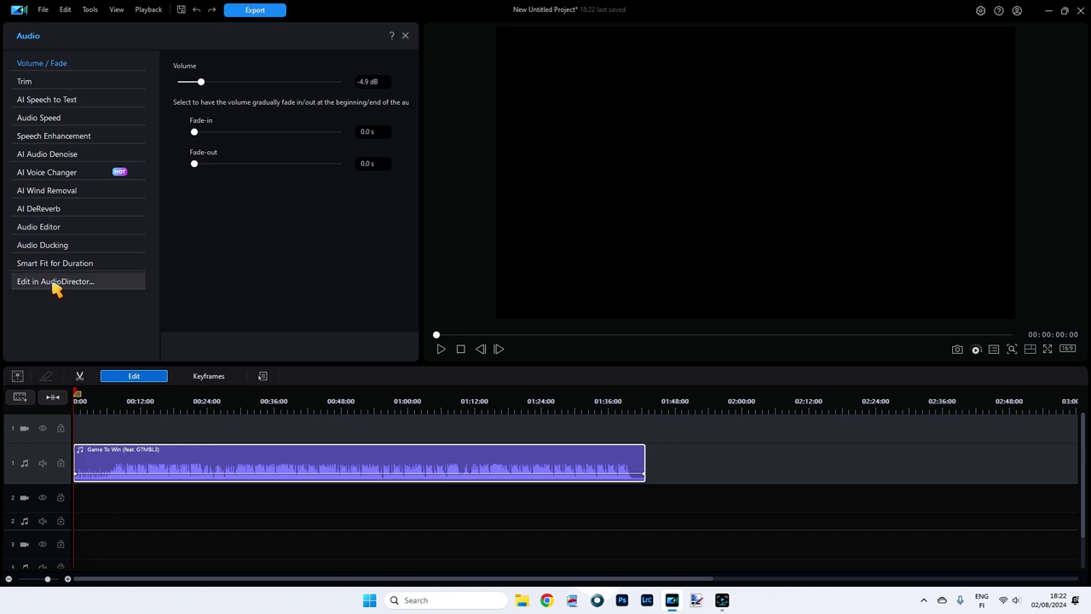
click(55, 284)
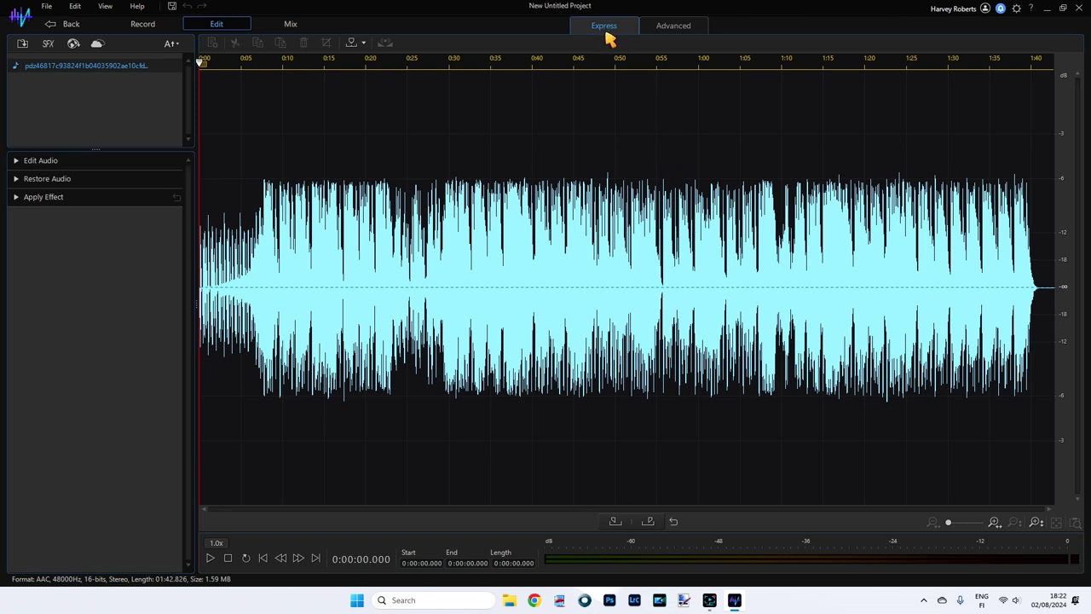
Step: Switch between split-channel and merged waveform views, then expand the Apply Effect list
click(664, 28)
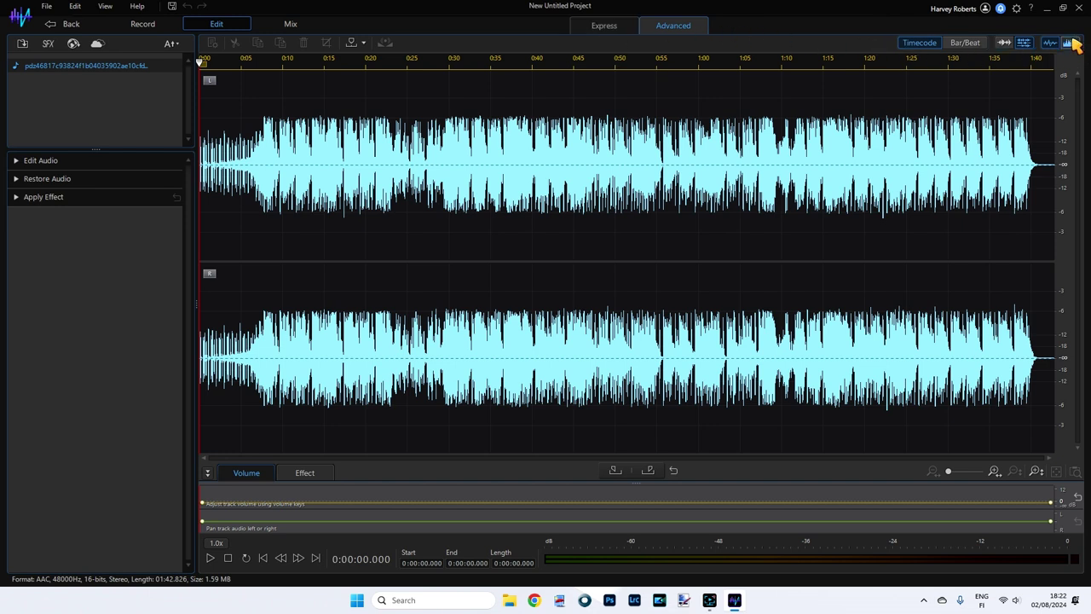
click(605, 26)
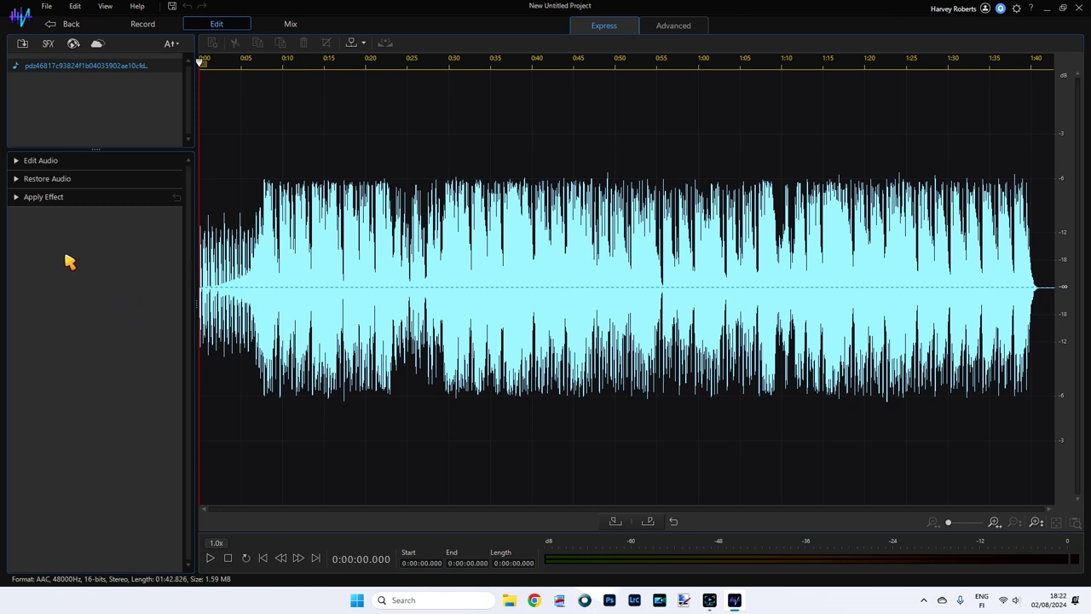
click(19, 201)
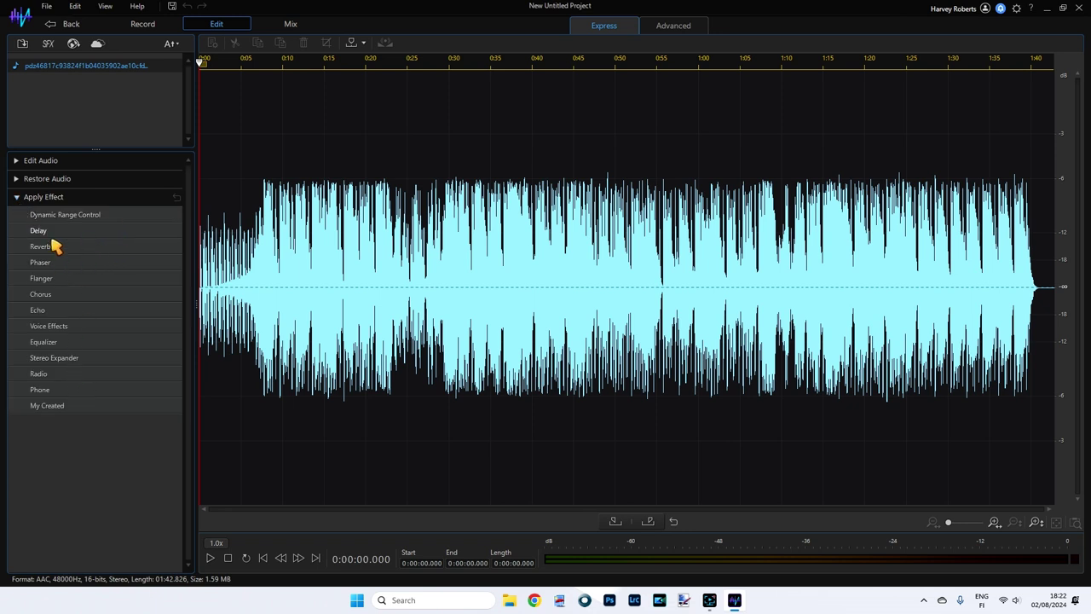
Step: Swap the Apply Effect list for Edit Audio and open Vocal Removal/Boost in Music
click(17, 199)
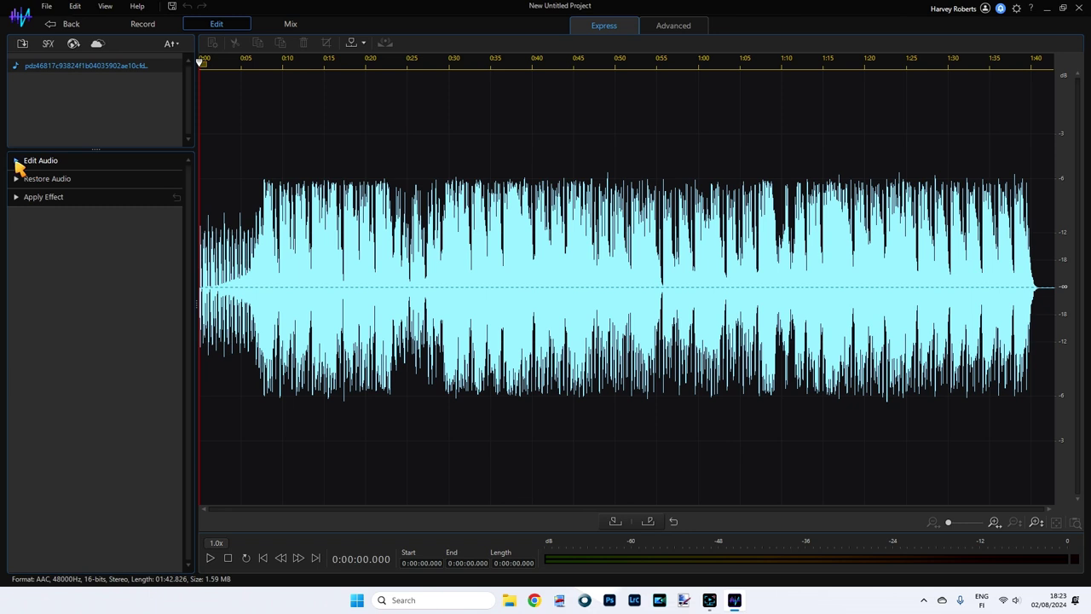
click(17, 162)
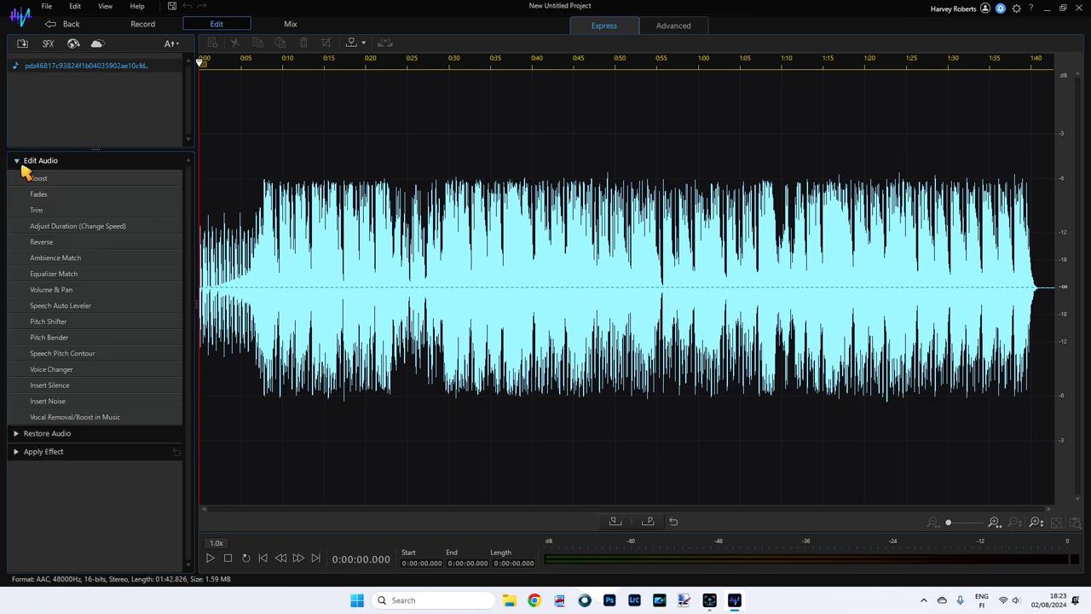
click(63, 418)
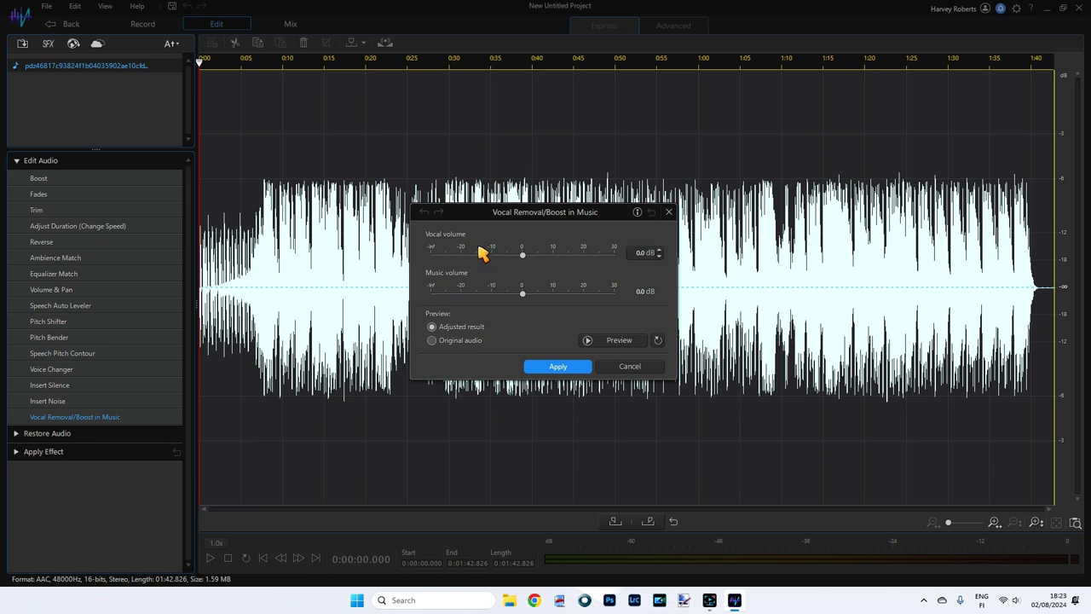
Step: Boost vocals to 3.0 dB, drop music to -inf dB, preview the result, and apply it
click(523, 255)
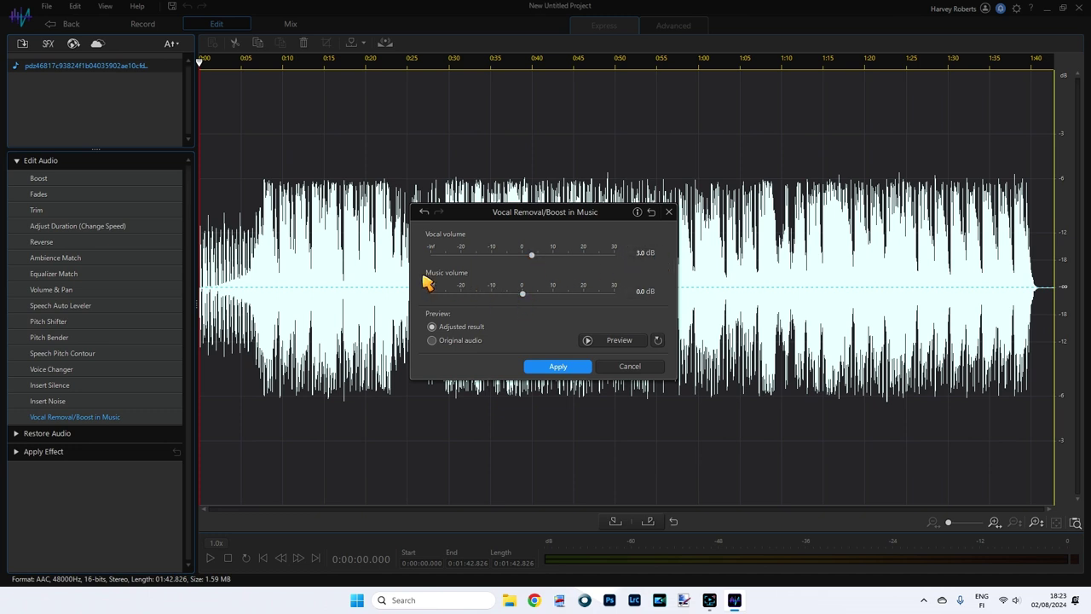
drag(523, 294, 432, 298)
click(595, 342)
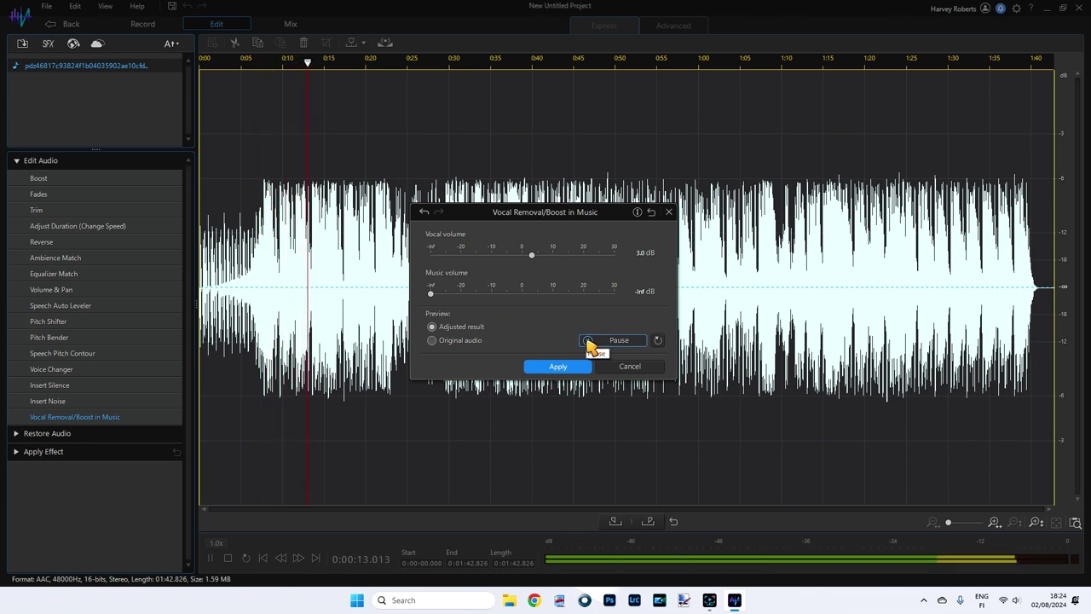
click(589, 342)
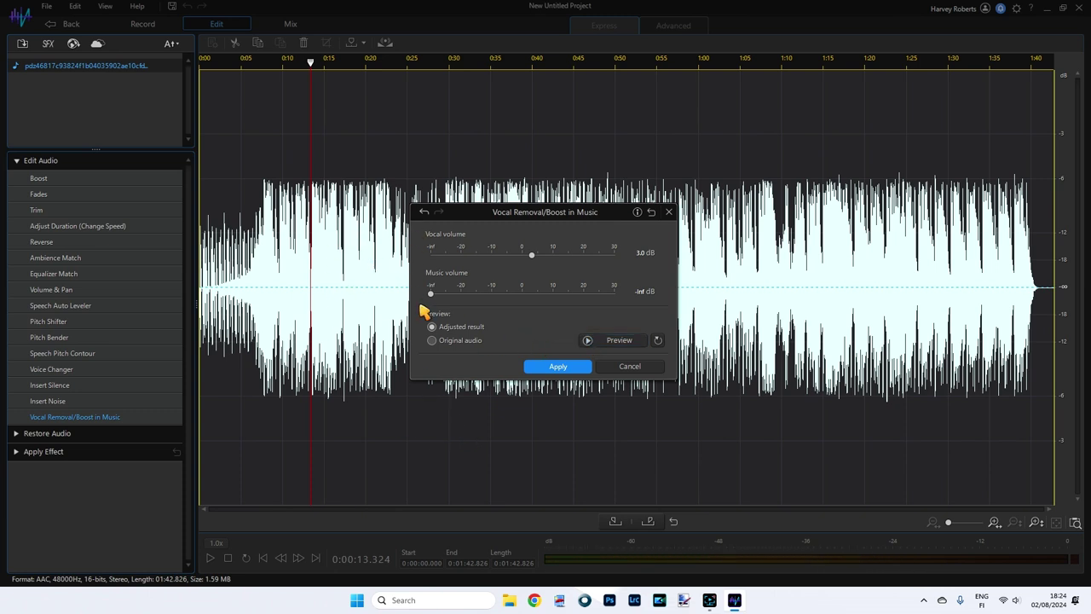
click(558, 369)
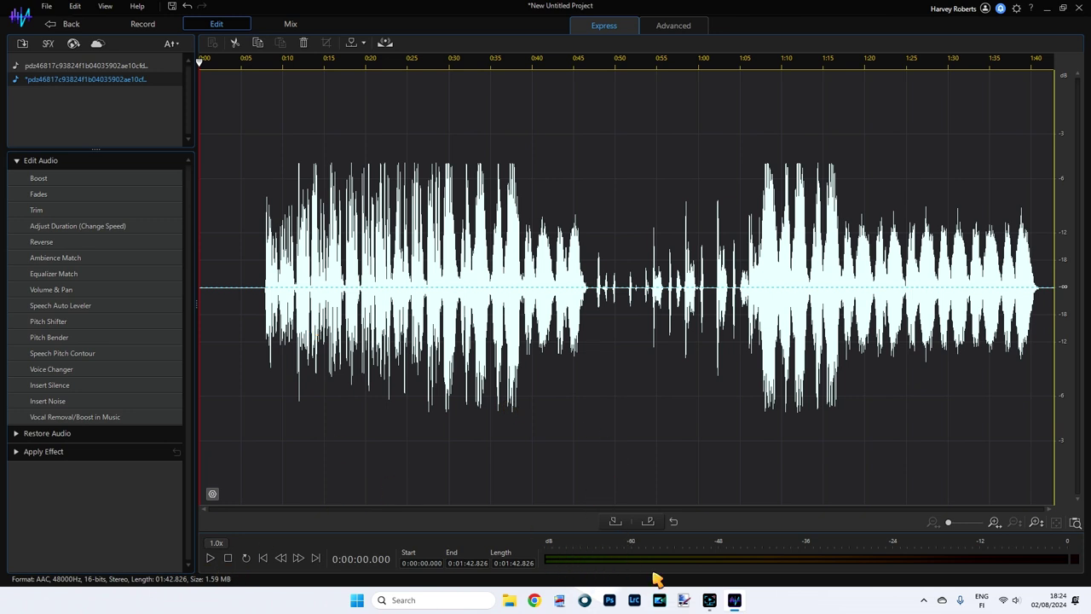
Step: Play the vocals-only track, then reapply Vocal Removal/Boost with music volume at -inf dB
click(211, 559)
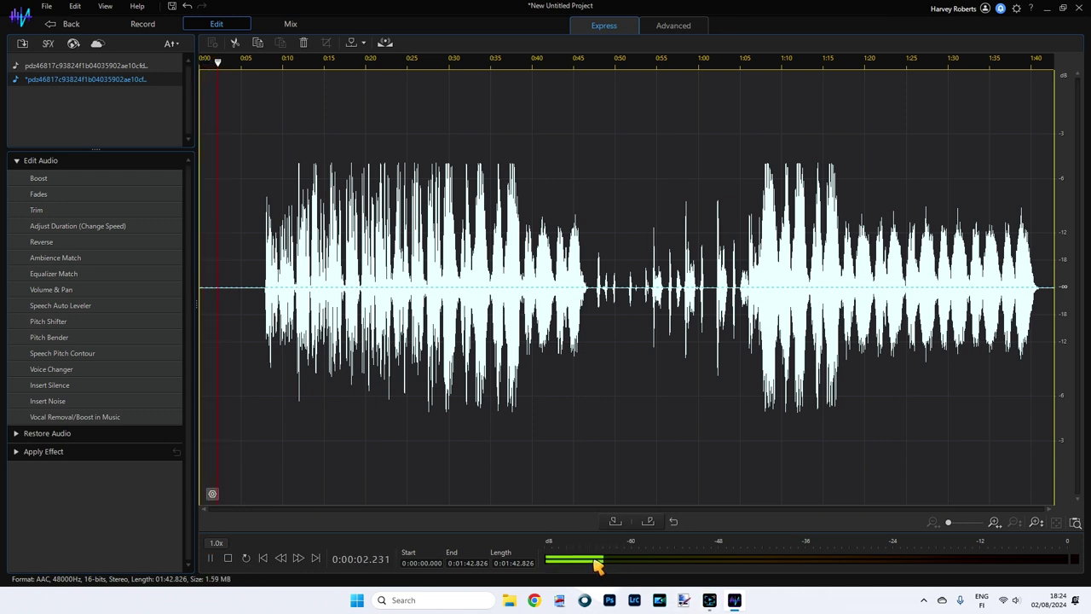
click(228, 558)
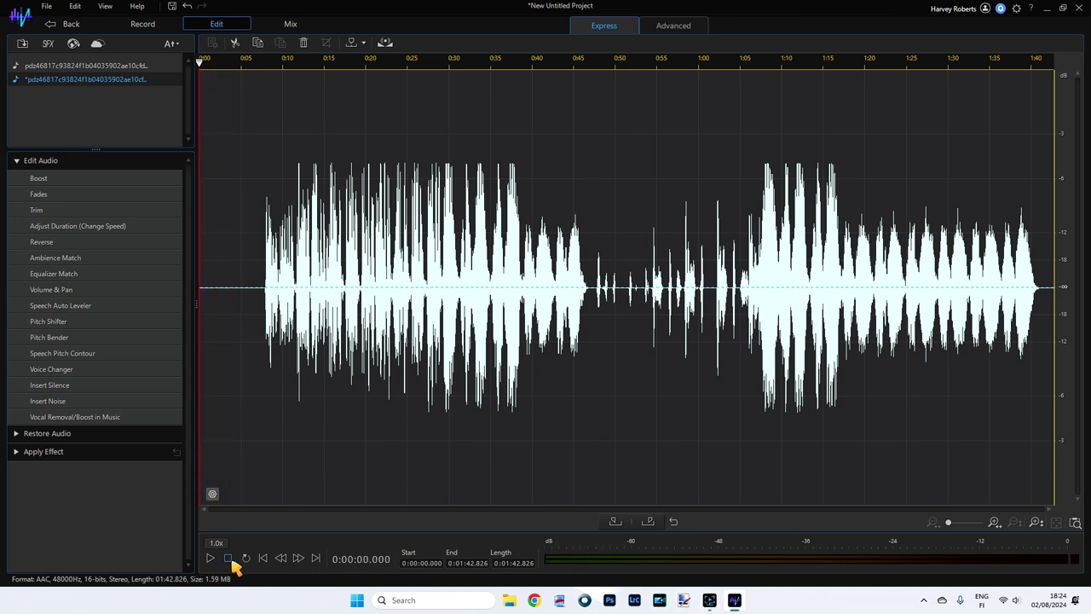
click(65, 417)
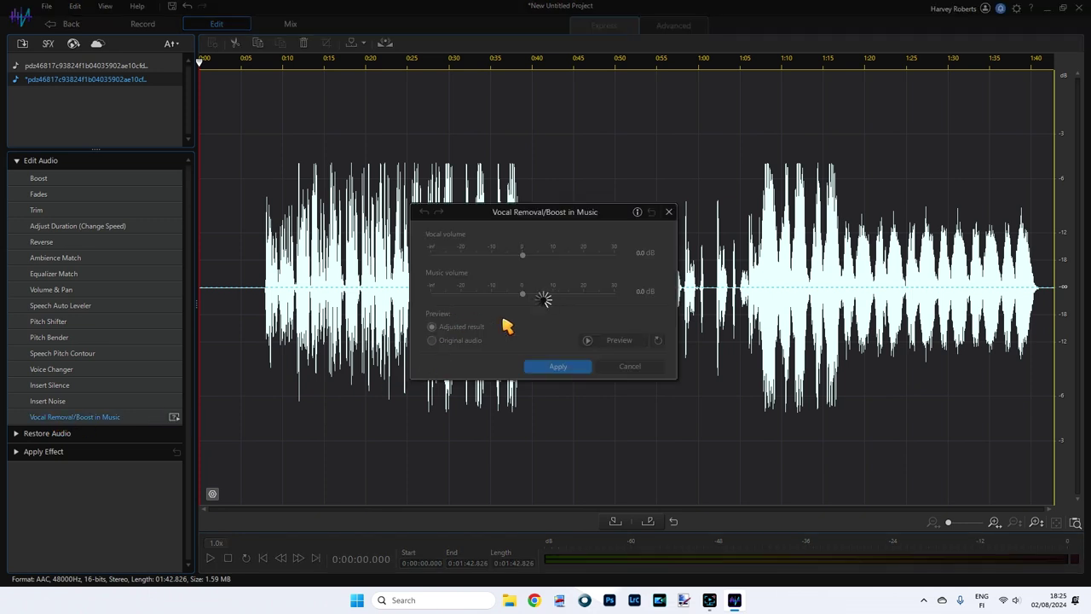
drag(523, 295, 431, 294)
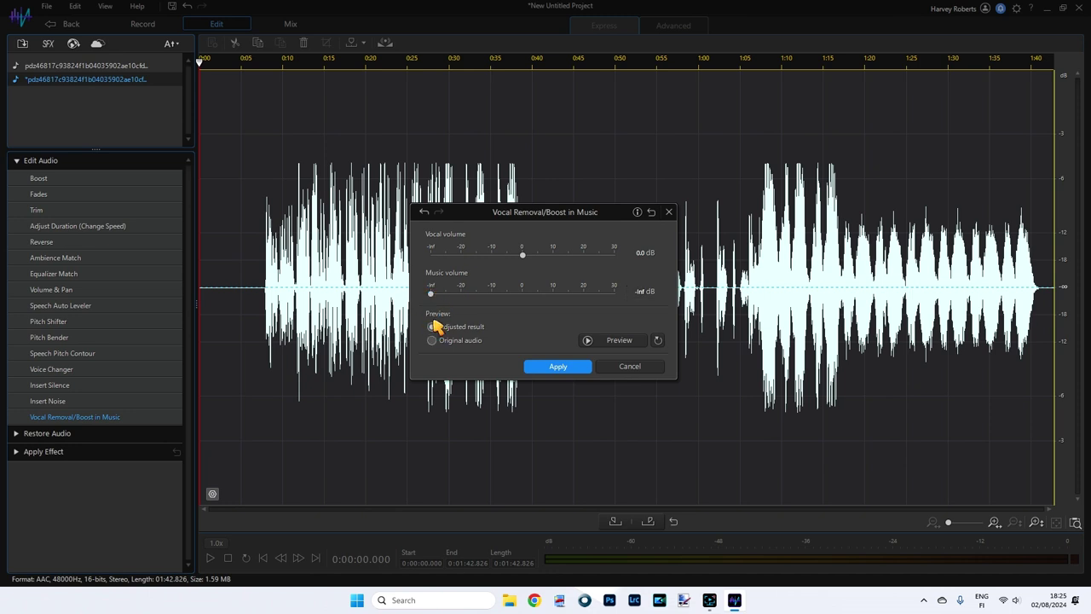
click(556, 368)
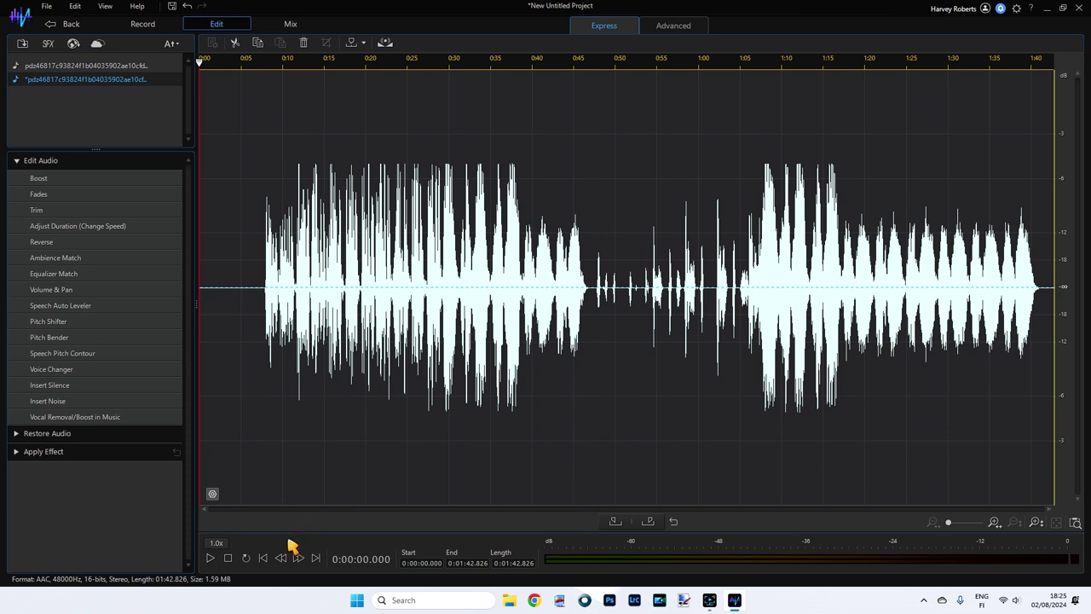
click(211, 558)
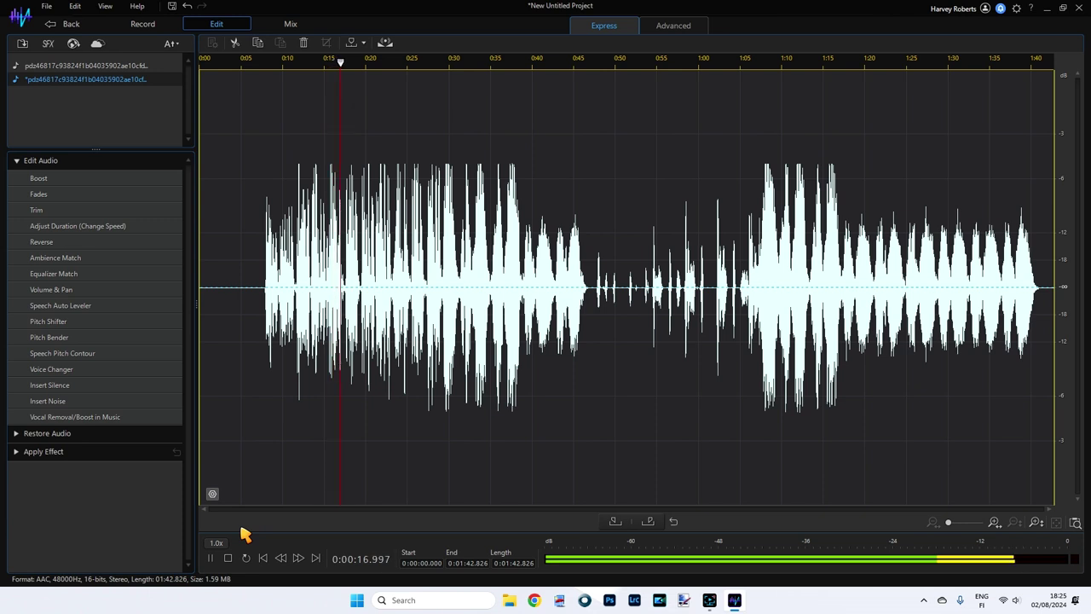
click(229, 558)
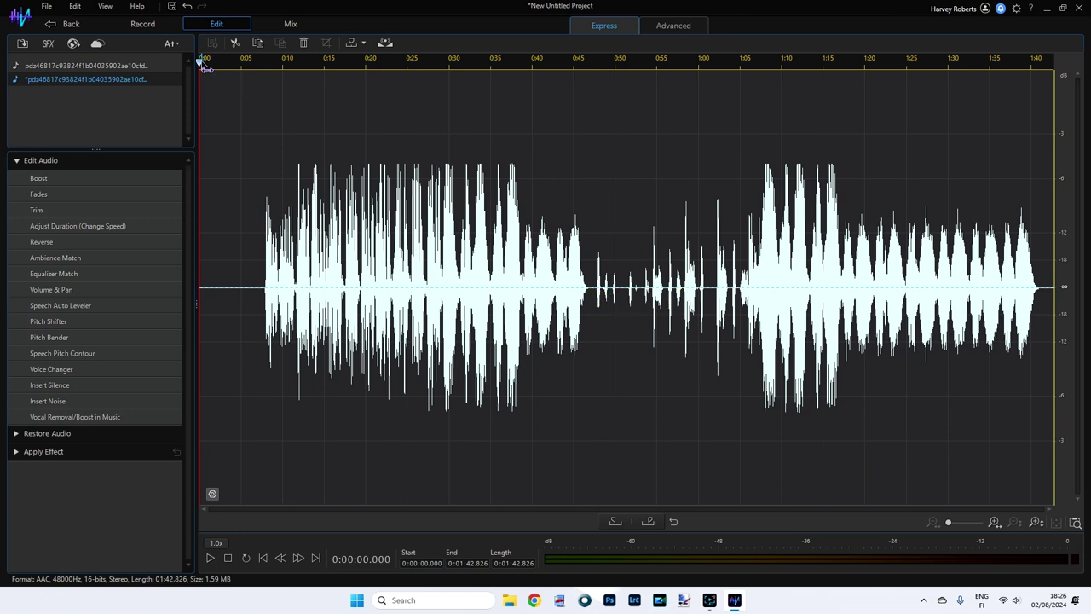
Step: Move the playhead to about 0:54.4, zoom in, and play there to find where the vocal phrase starts
drag(205, 65, 592, 72)
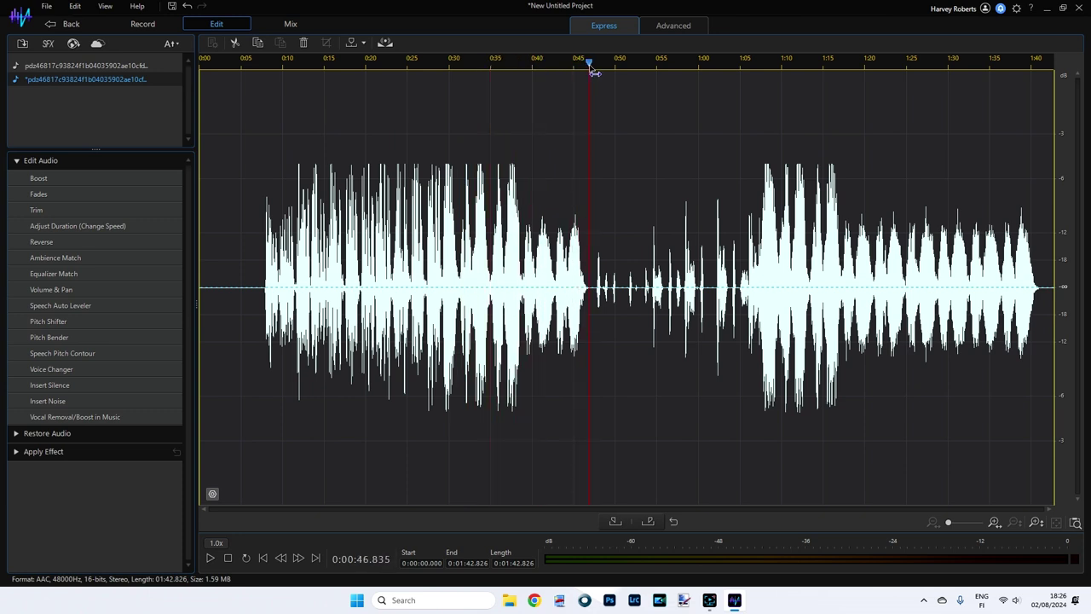
click(995, 523)
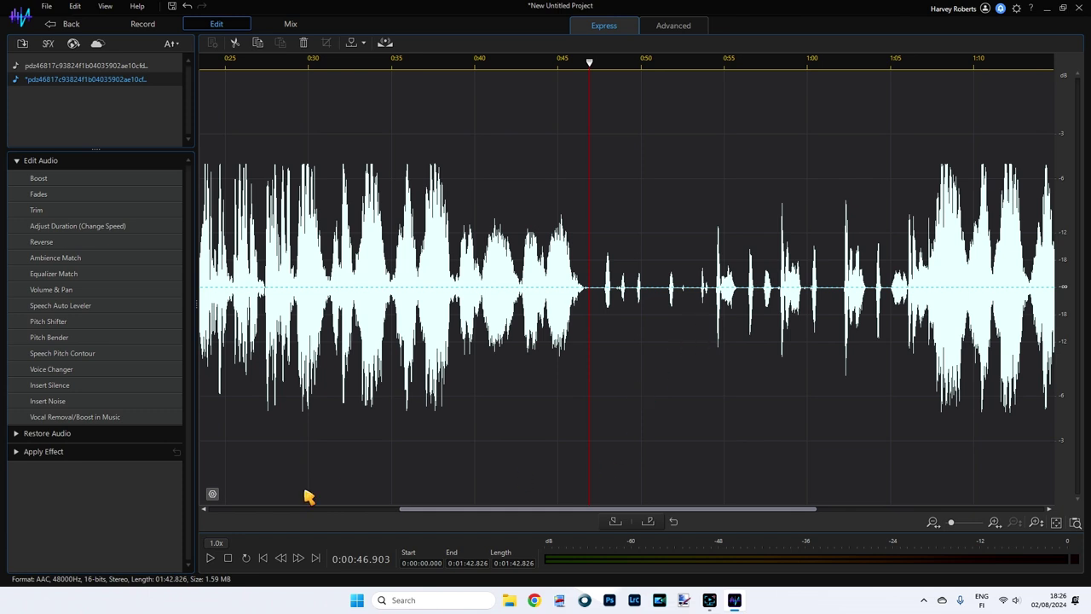
click(213, 559)
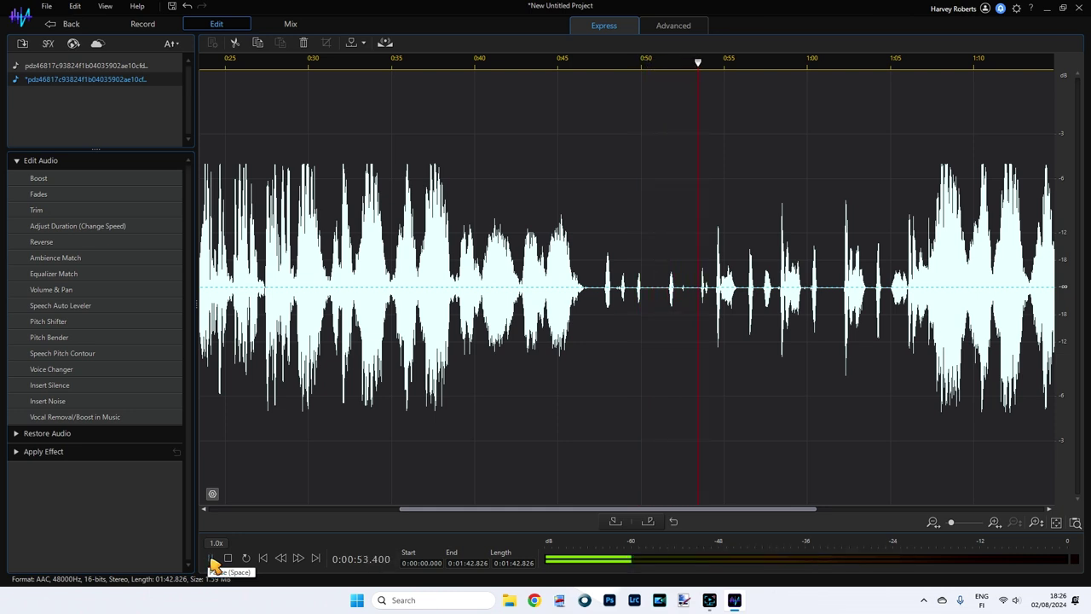
click(212, 560)
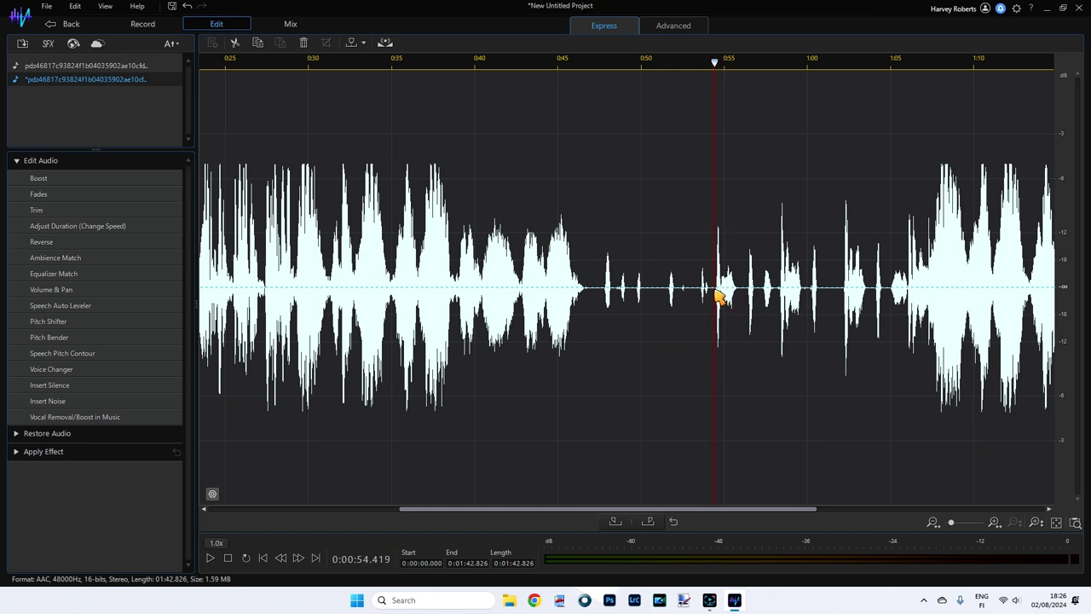
Step: Mark 0:54.436 to 0:55.939 and cut that 1.503-second vocal snippet out of the song
click(614, 523)
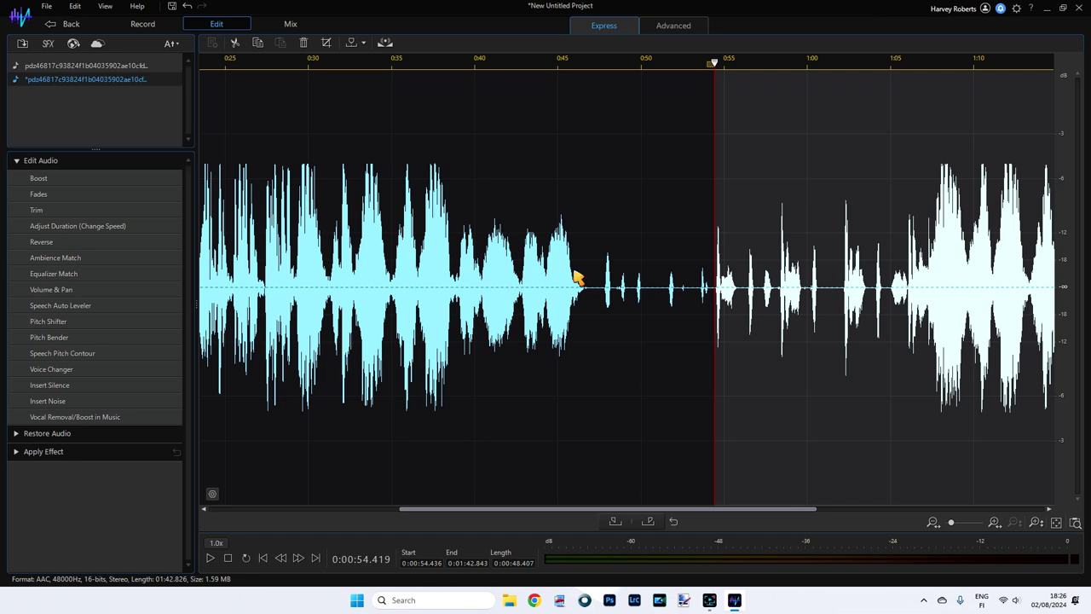
drag(719, 66, 742, 72)
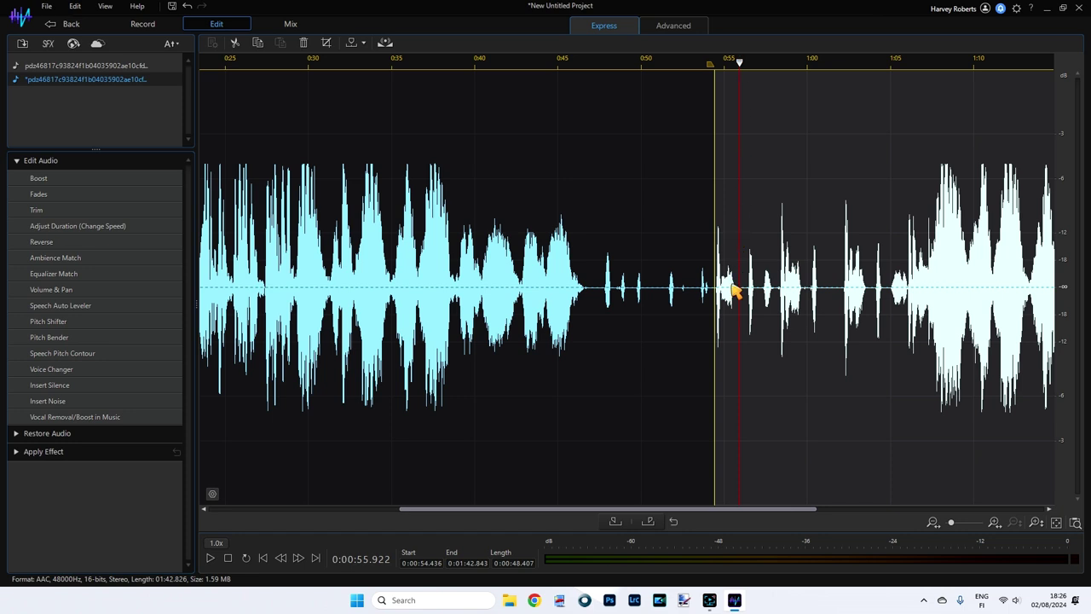
click(650, 523)
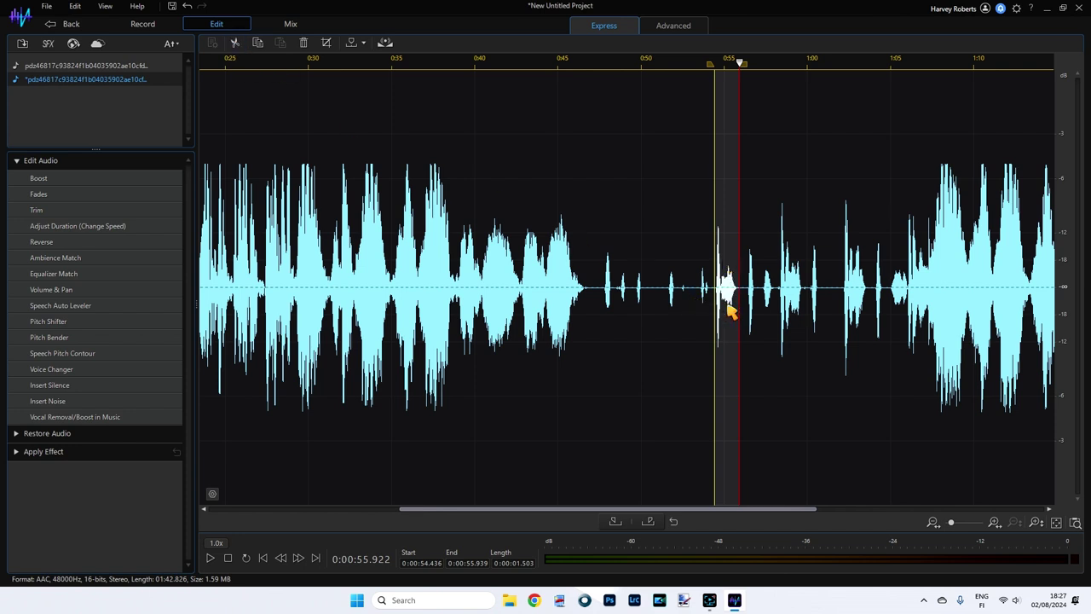
click(234, 42)
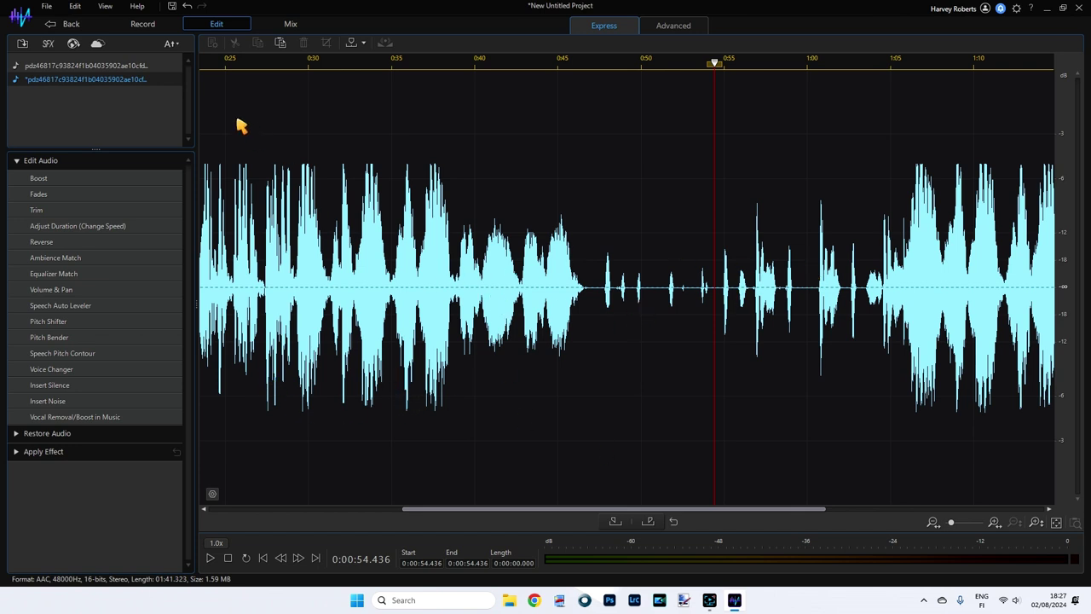
Step: Create a new 48000 Hz, 16-bit stereo audio file, Untitled1
click(48, 6)
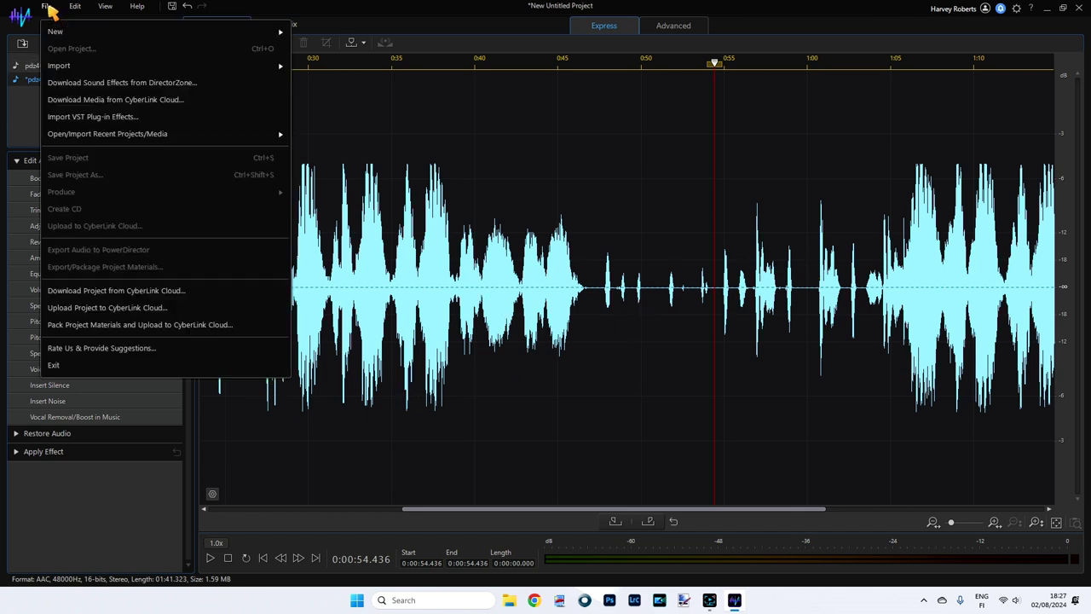
mouse_move(54, 30)
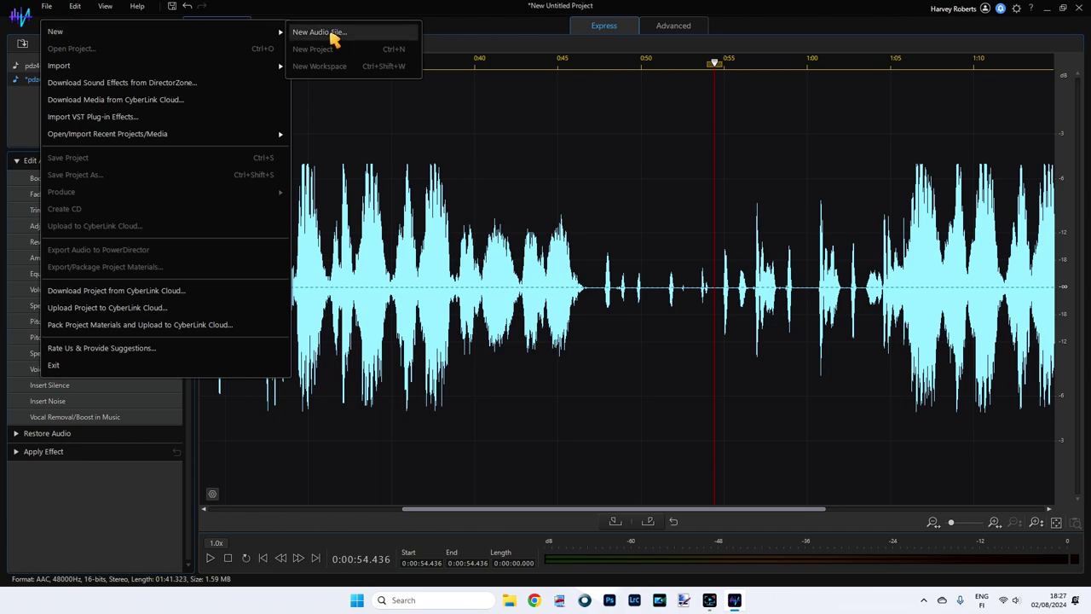
click(331, 34)
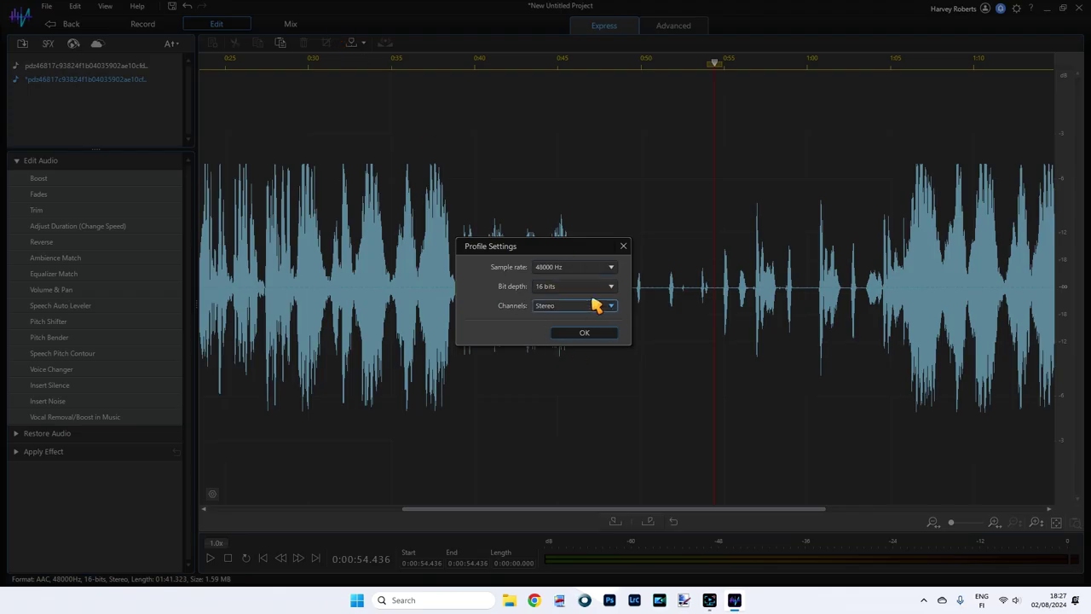
click(585, 333)
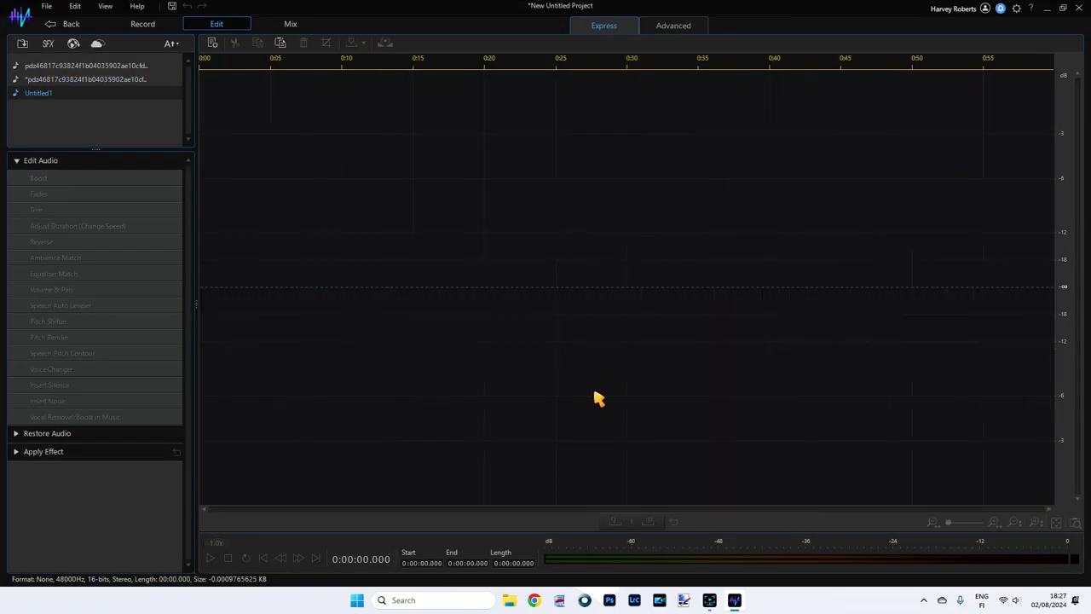
Step: Paste the cut vocal snippet into Untitled1 and play it back twice
key(ctrl+v)
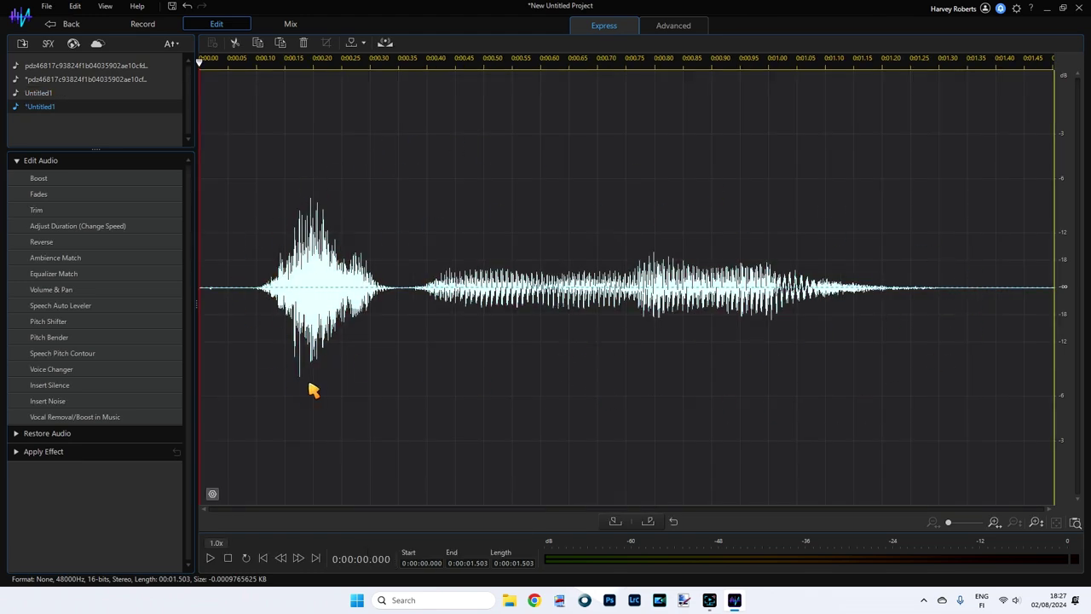
click(211, 560)
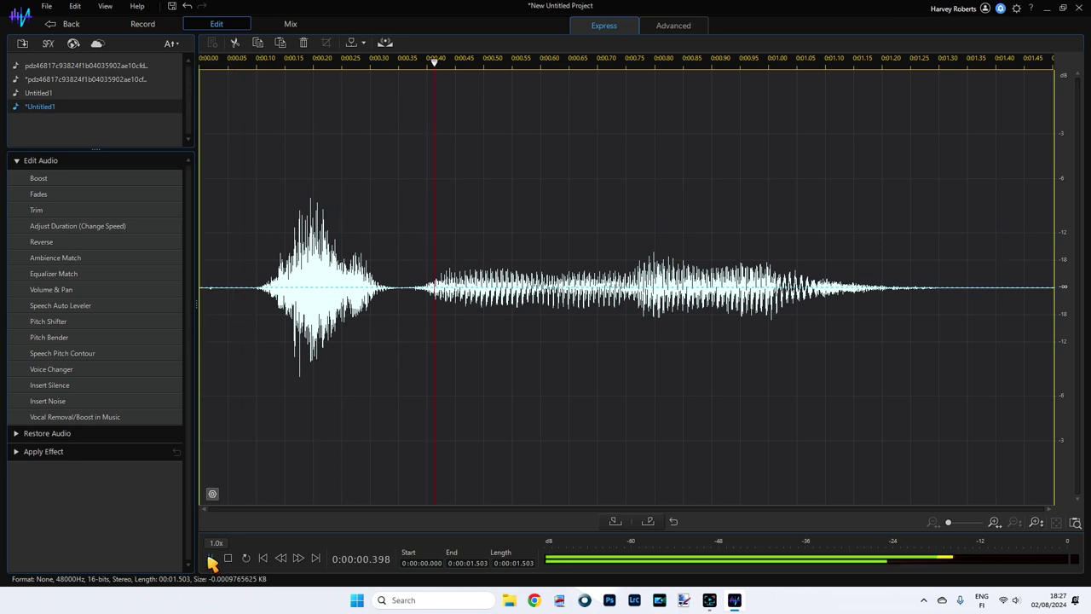
click(210, 561)
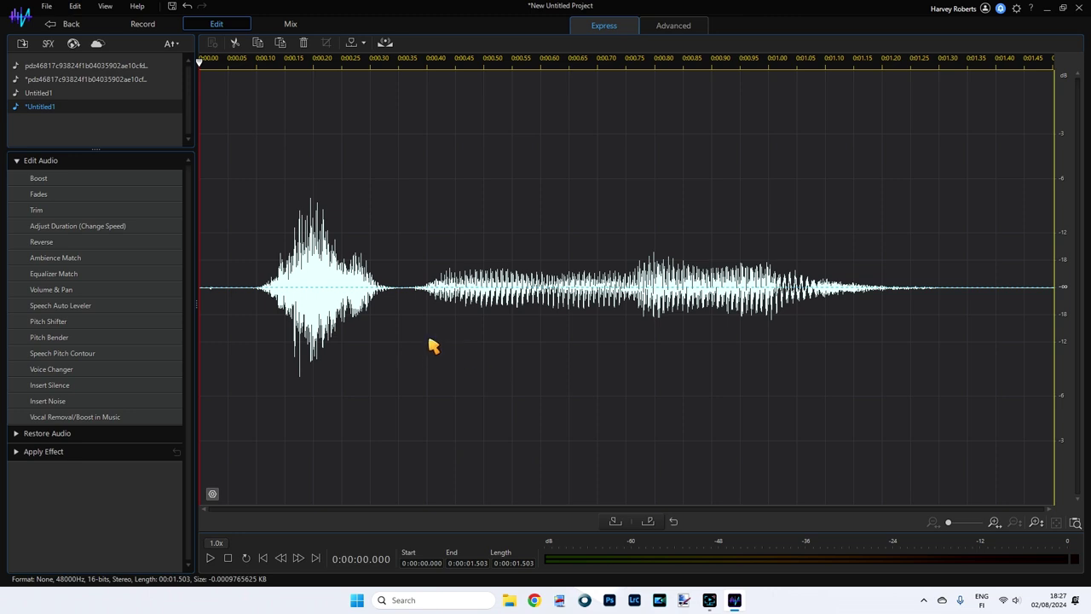
mouse_move(142, 98)
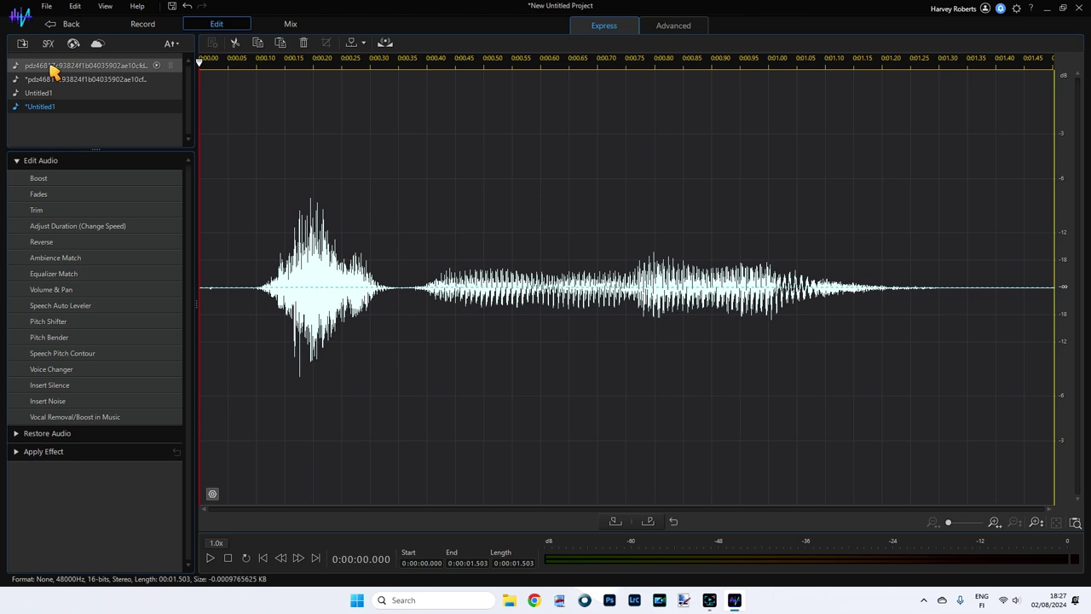
Step: Go back to PowerDirector and confirm saving the snippet changes so the clip lands on the audio track
click(50, 8)
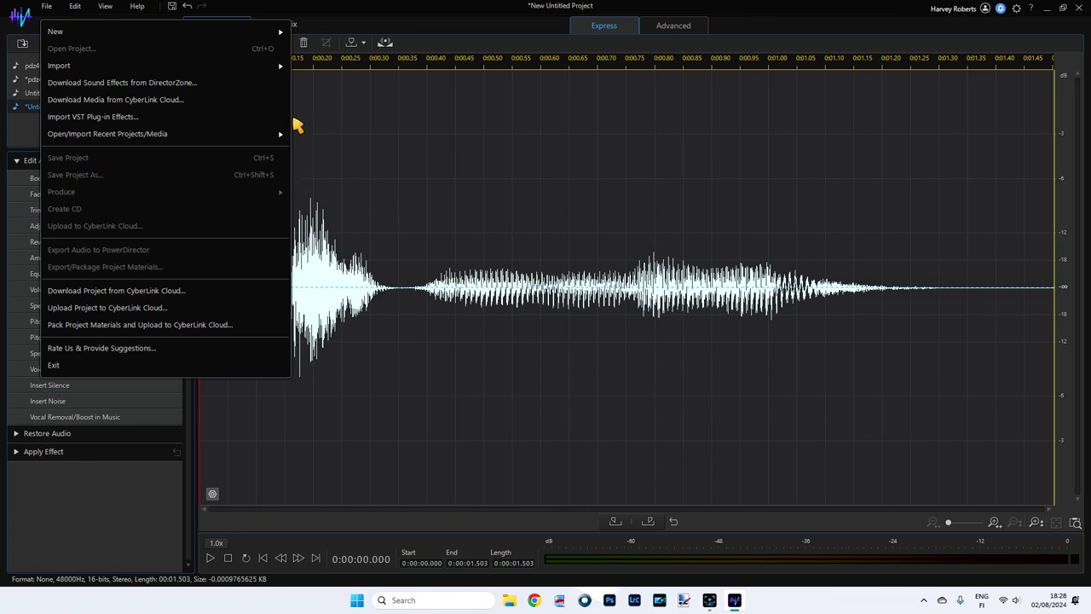
click(359, 18)
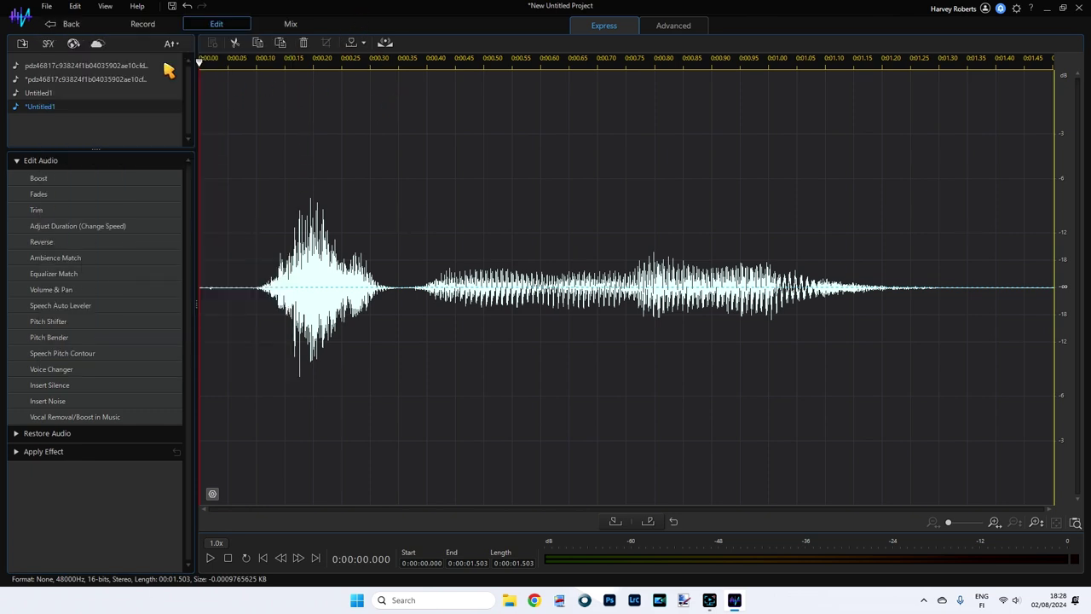
click(55, 27)
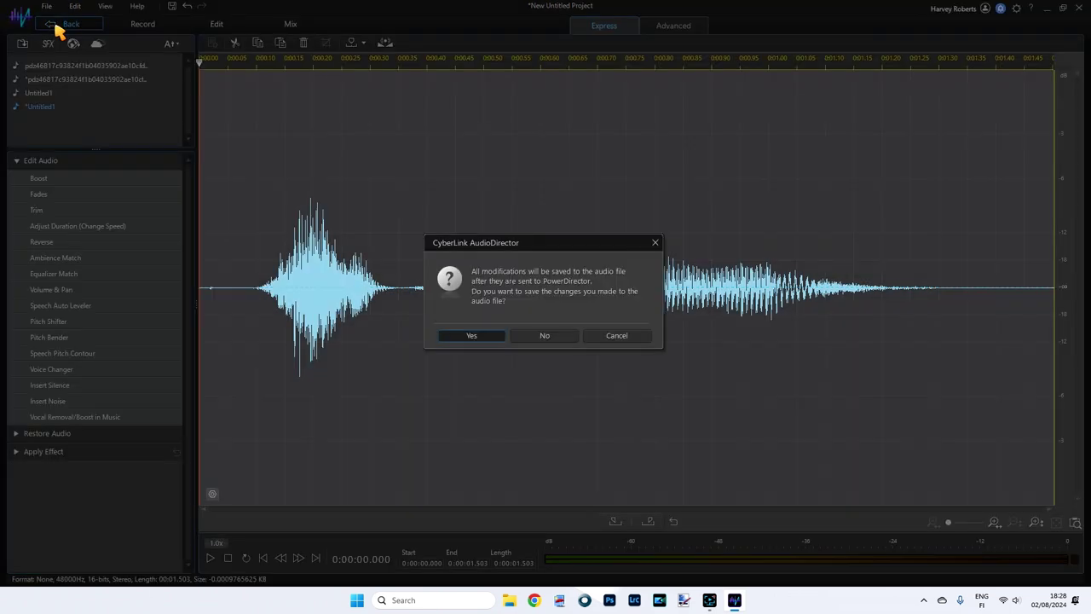
click(472, 336)
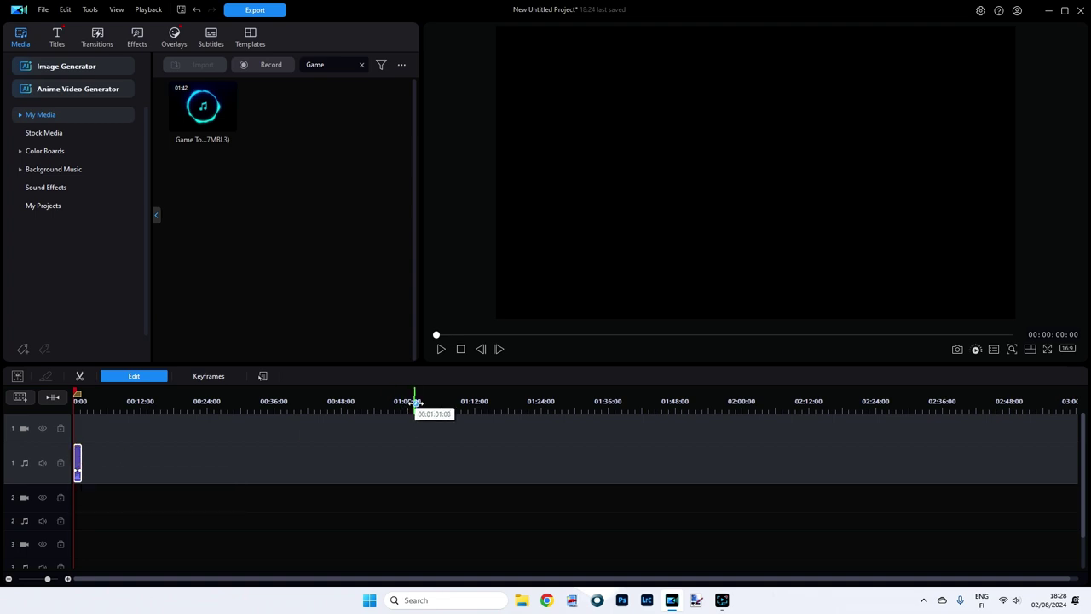
Step: Play and pause the timeline preview, then rewind it to the start
click(442, 349)
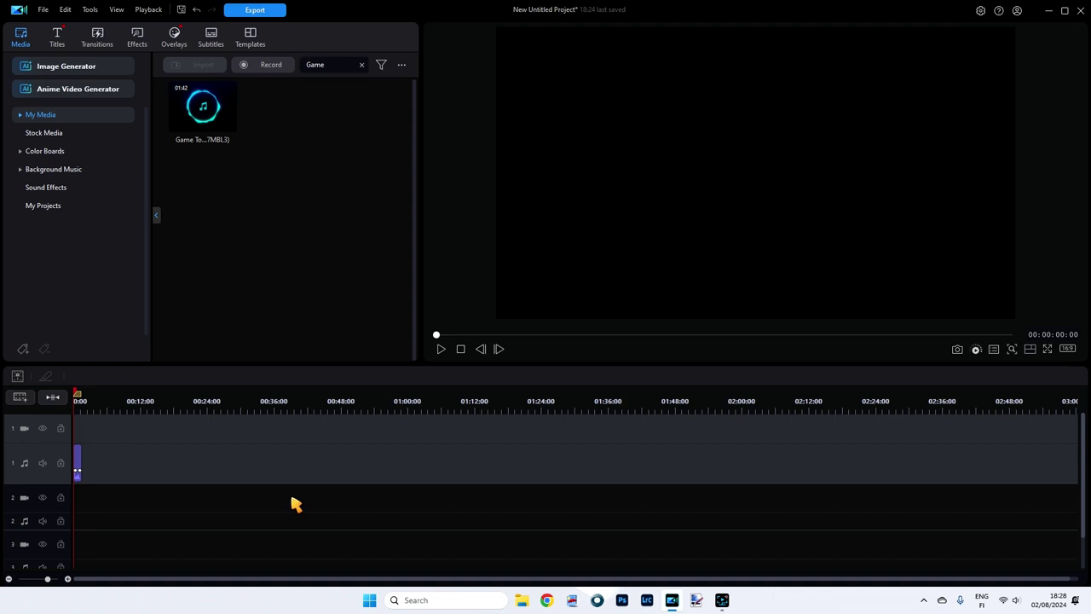
double_click(207, 115)
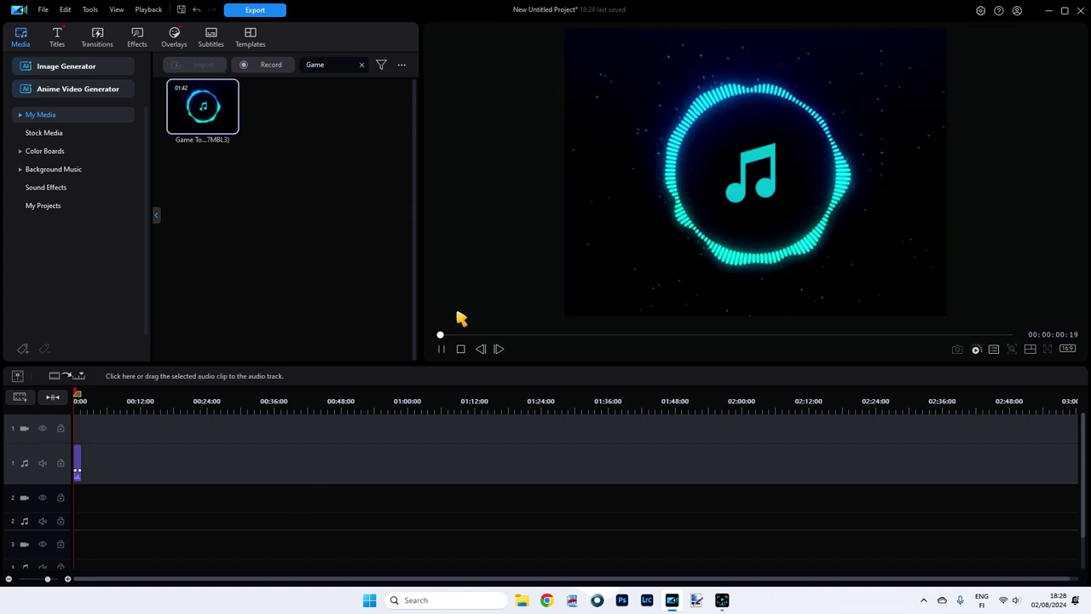
click(443, 350)
drag(446, 336, 419, 338)
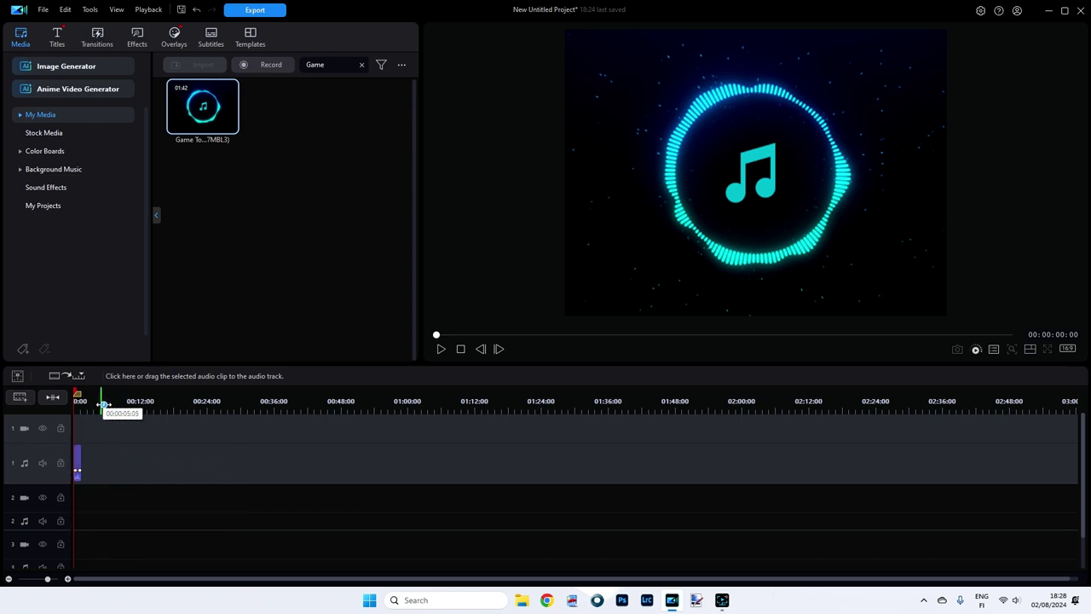
Step: Zoom into the timeline and open the short vocal clip's audio settings
drag(108, 398, 311, 406)
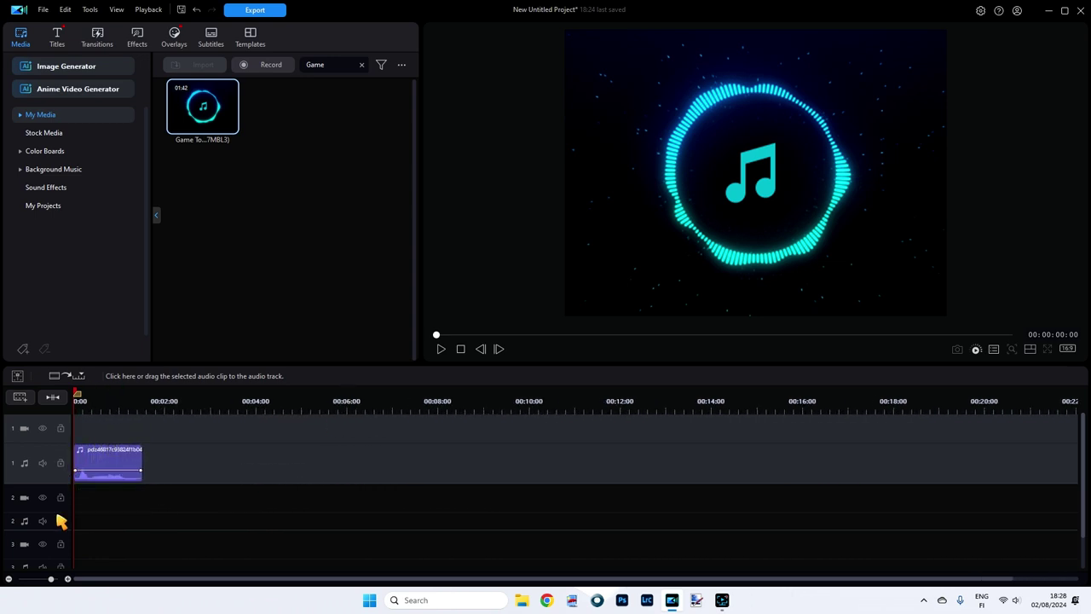
click(107, 465)
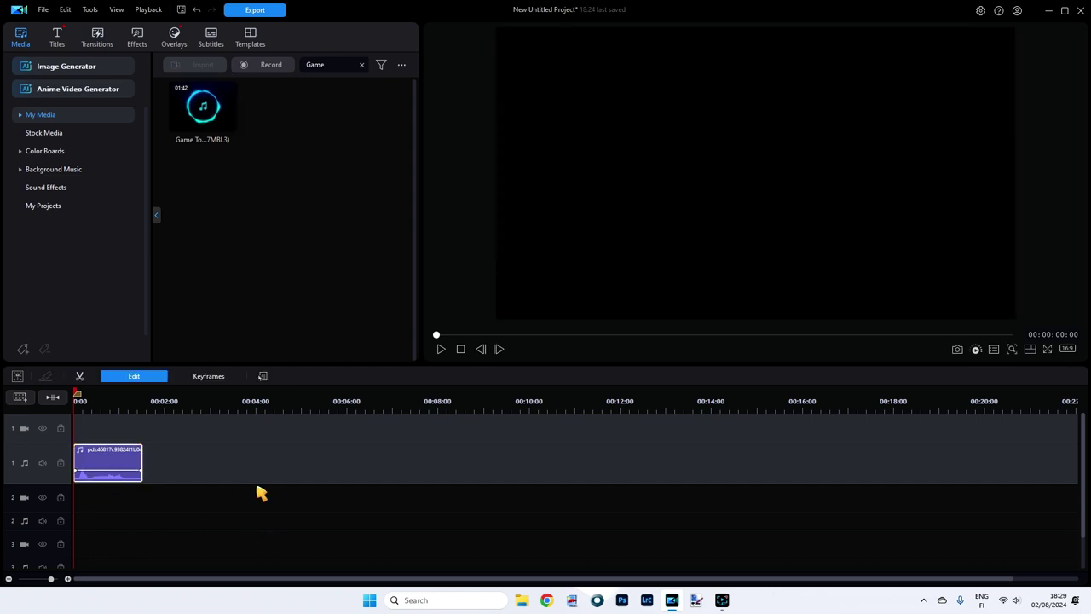
double_click(119, 466)
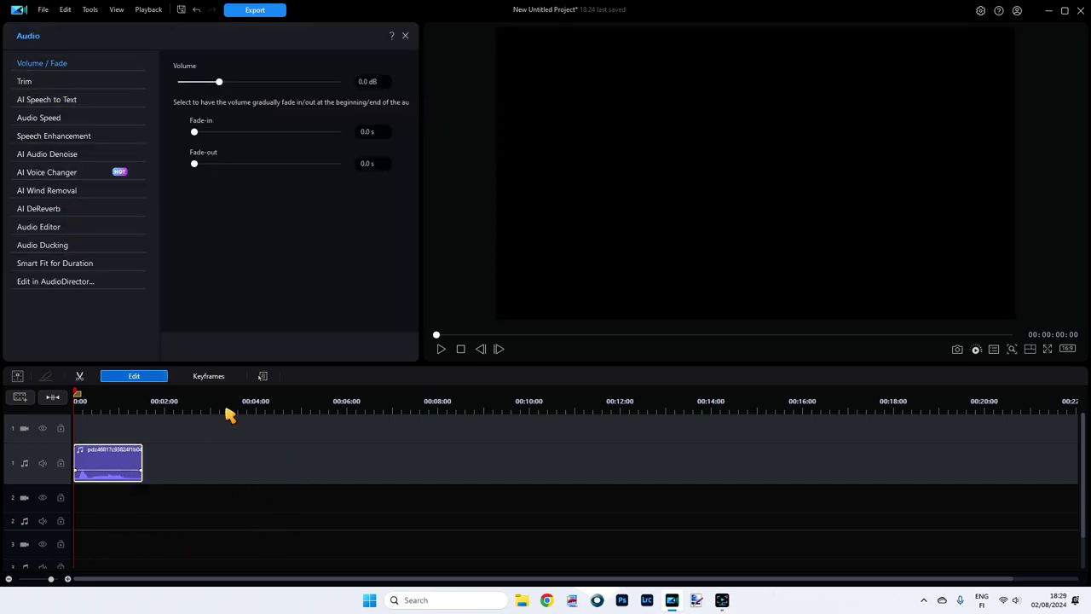